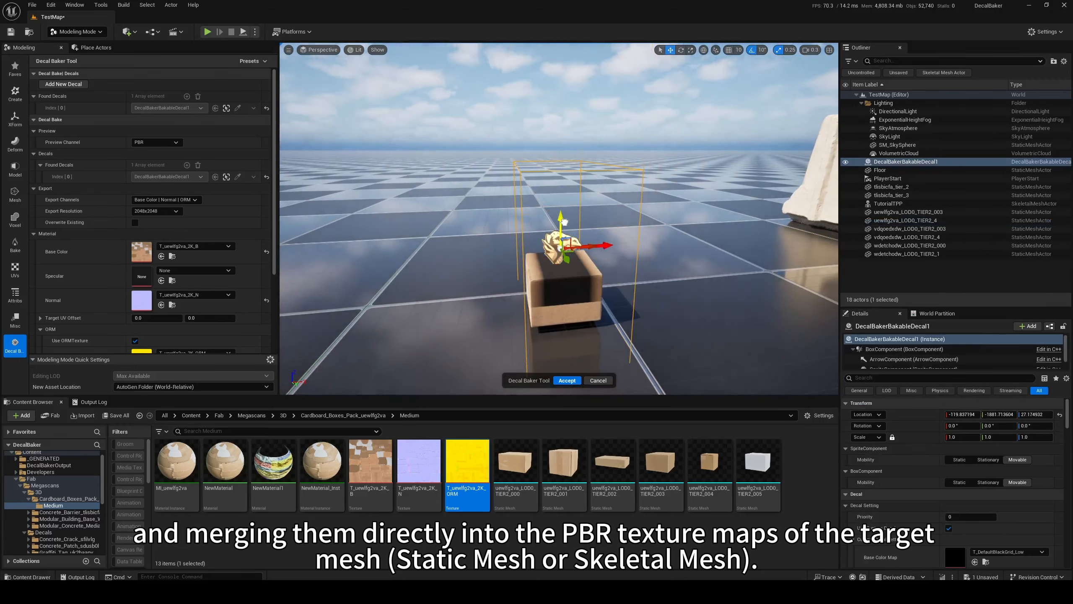
# Rotate the bakeable decal so it projects onto the front face of the cardboard box
pyautogui.press('e')
pyautogui.moveTo(540, 290); pyautogui.dragTo(578, 318)
pyautogui.press('s')
pyautogui.moveTo(578, 318); pyautogui.dragTo(554, 279, button='right')
pyautogui.press('w')
# Reduce the decal's scale to about 14.39 × 14.39 × 7.20 and position it on the box's front face
pyautogui.scroll(-1, 591, 315)
pyautogui.scroll(-5, 1028, 496)
pyautogui.moveTo(961, 485); pyautogui.dragTo(940, 484)
pyautogui.moveTo(634, 211); pyautogui.dragTo(604, 222, button='right')
pyautogui.moveTo(642, 215); pyautogui.dragTo(631, 241)
pyautogui.scroll(5, 1006, 486)
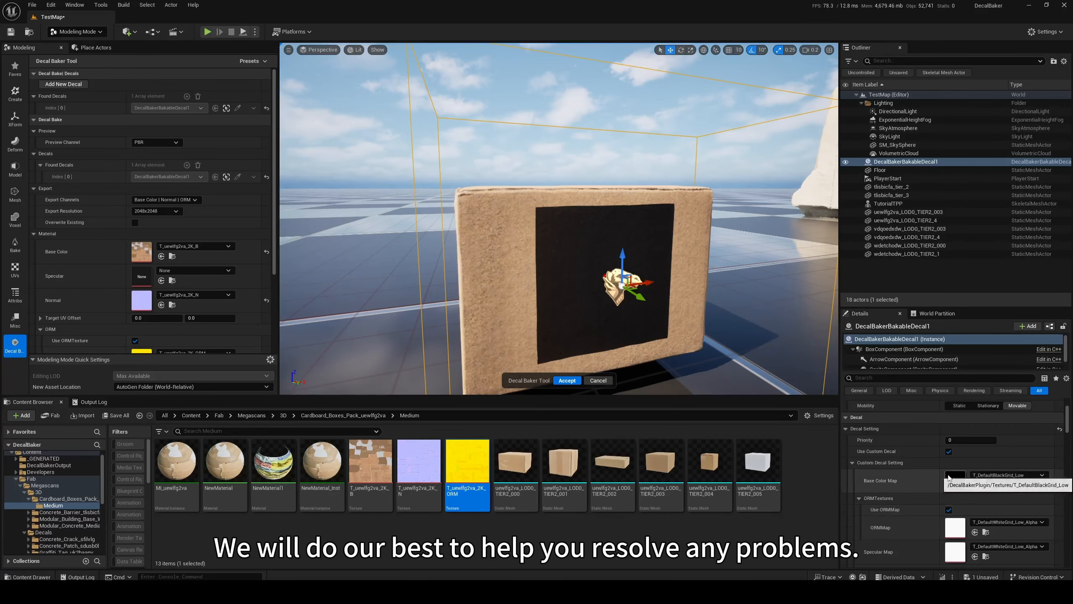
# Assign T_tmfheapka_2K_B-O from the Torn_Poster_tmfheapka Medium folder as the decal's Base Color Map
pyautogui.scroll(-3, 69, 531)
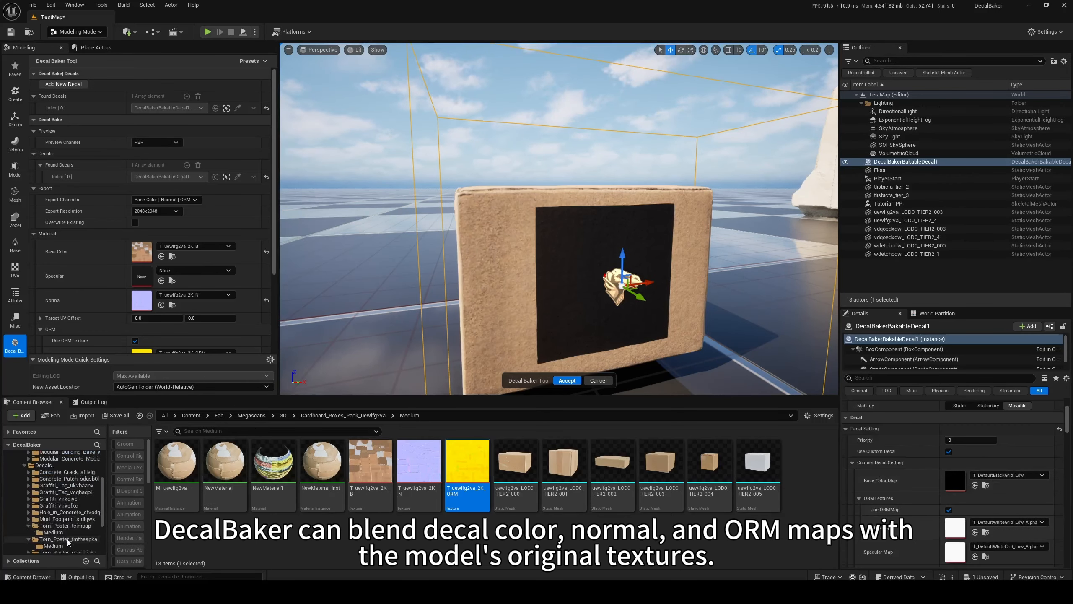
pyautogui.click(68, 540)
pyautogui.click(52, 545)
pyautogui.moveTo(225, 463); pyautogui.dragTo(955, 477)
pyautogui.press('w')
pyautogui.moveTo(579, 312)
pyautogui.mouseDown(button='right')
pyautogui.moveTo(659, 355)
pyautogui.moveTo(579, 312)
pyautogui.mouseUp(button='right')
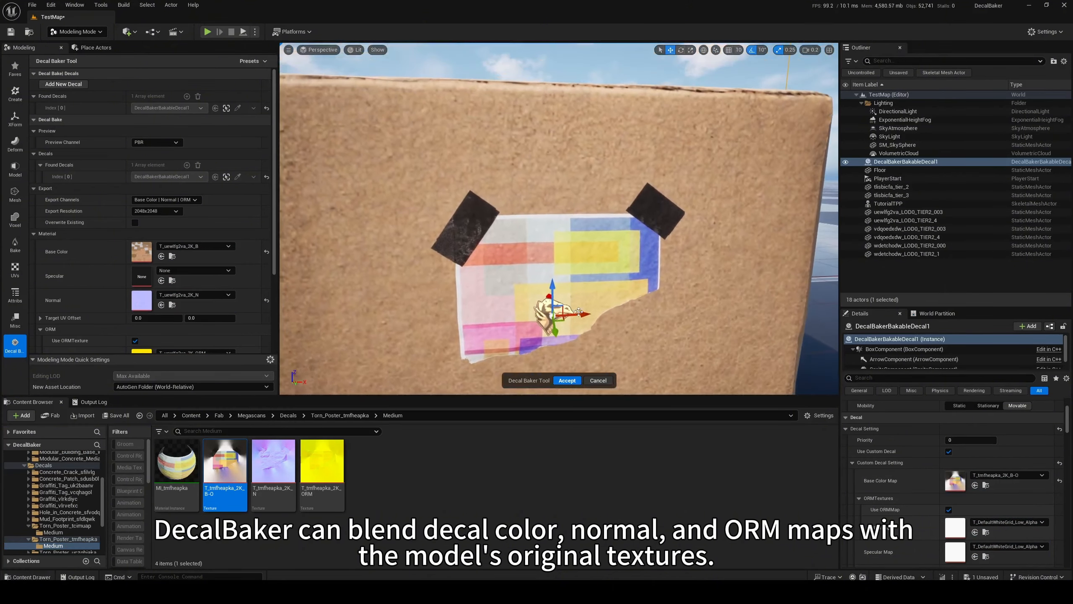
# Open the T_tmfheapka_2K_B-O texture, inspect its individual red, green, blue and alpha channels, and close it
pyautogui.doubleClick(240, 483)
pyautogui.scroll(-2, 275, 256)
pyautogui.scroll(2, 263, 247)
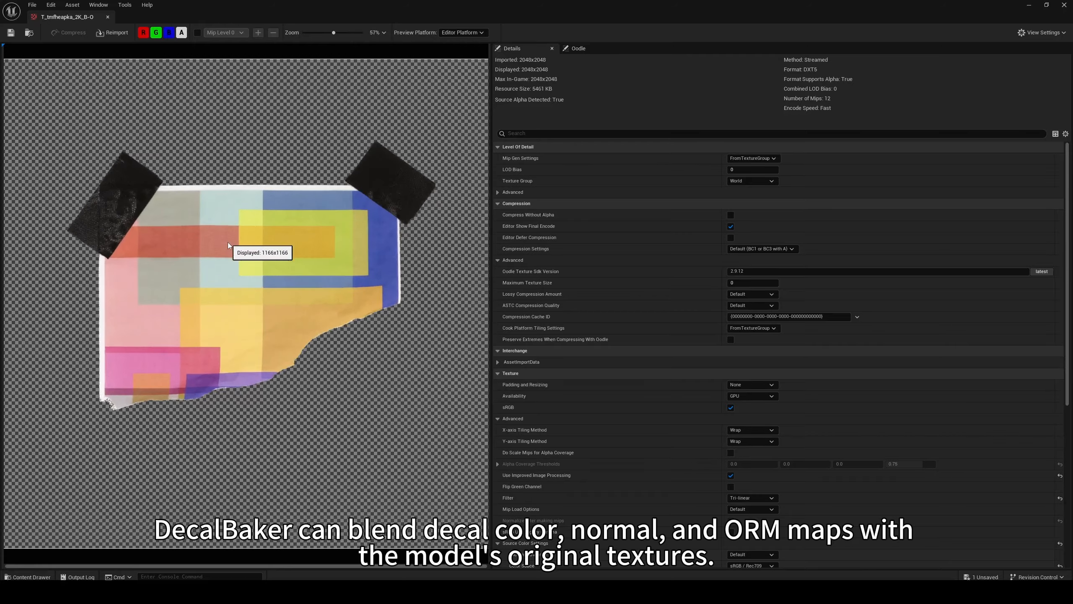
pyautogui.scroll(-1, 264, 247)
pyautogui.click(182, 32)
pyautogui.click(182, 33)
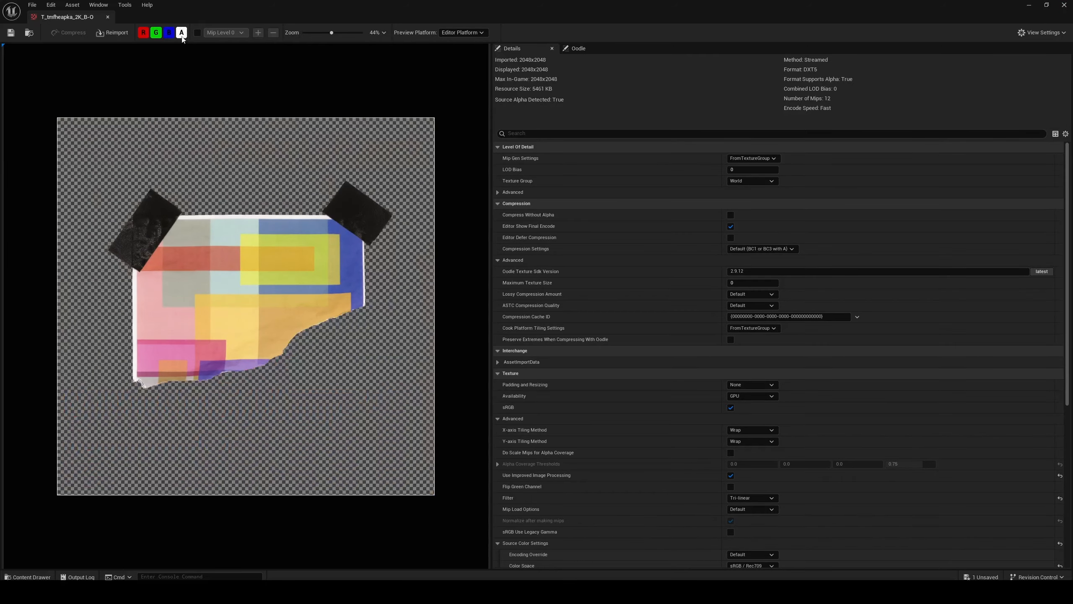
pyautogui.click(169, 33)
pyautogui.click(157, 37)
pyautogui.click(144, 34)
pyautogui.click(144, 34)
pyautogui.click(168, 34)
pyautogui.click(157, 36)
pyautogui.click(1063, 5)
# Enlarge the decal's scale to about 22.52 × 22.52 × 11.26 and lower it on the box's front face
pyautogui.scroll(-2, 958, 463)
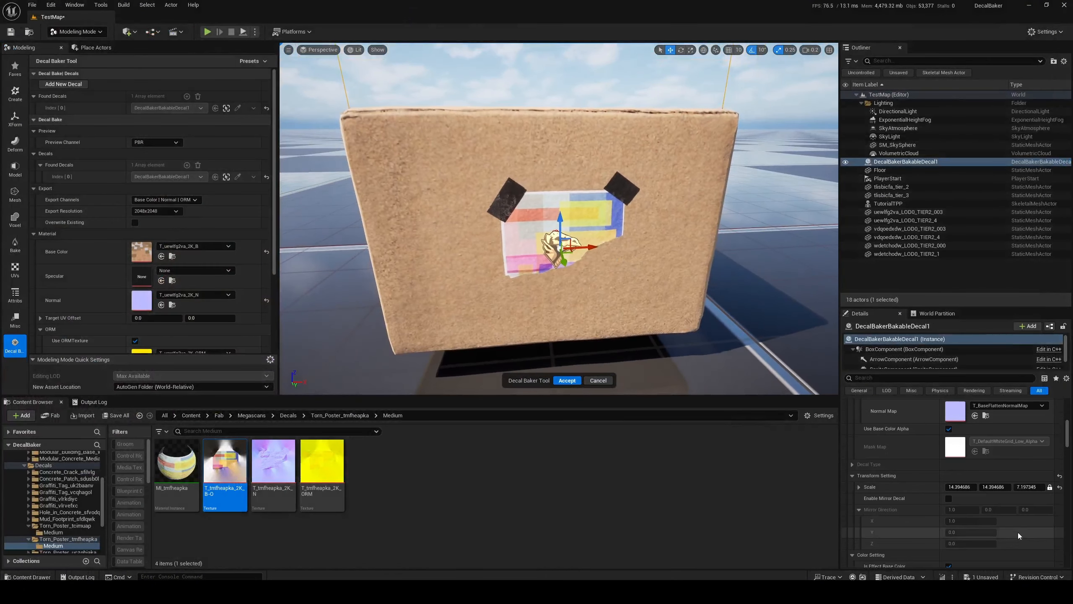
pyautogui.moveTo(958, 462); pyautogui.dragTo(695, 350)
pyautogui.moveTo(562, 217); pyautogui.dragTo(563, 261)
pyautogui.press('w')
pyautogui.moveTo(563, 262); pyautogui.dragTo(553, 242, button='right')
# Enable Mirror Decal and shift the decal toward the left edge of the box's front face
pyautogui.scroll(-5, 762, 373)
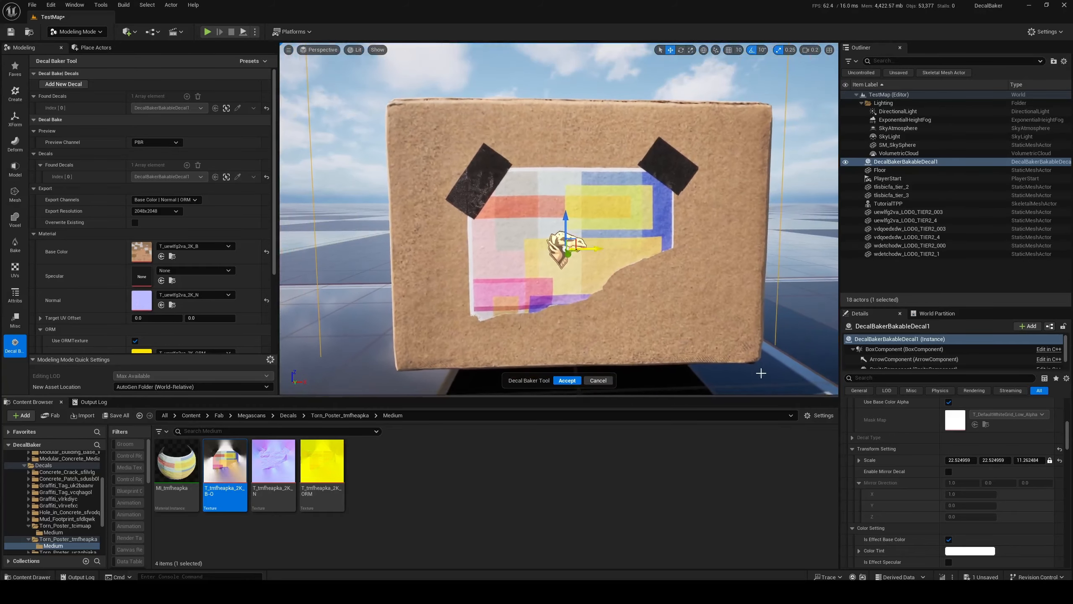
pyautogui.scroll(1, 946, 488)
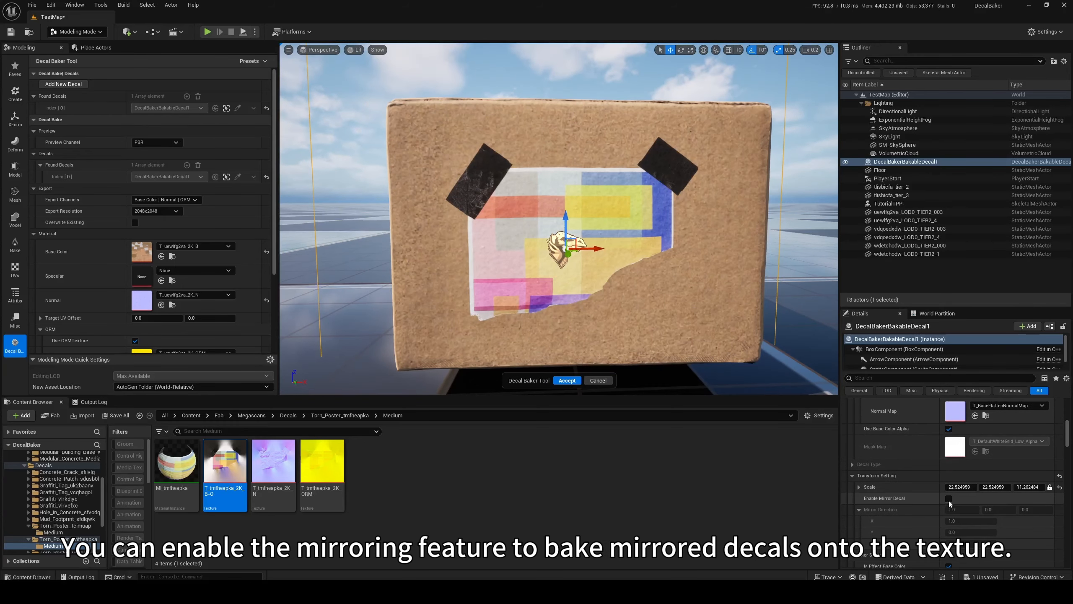
pyautogui.click(949, 498)
pyautogui.moveTo(597, 249); pyautogui.dragTo(468, 249)
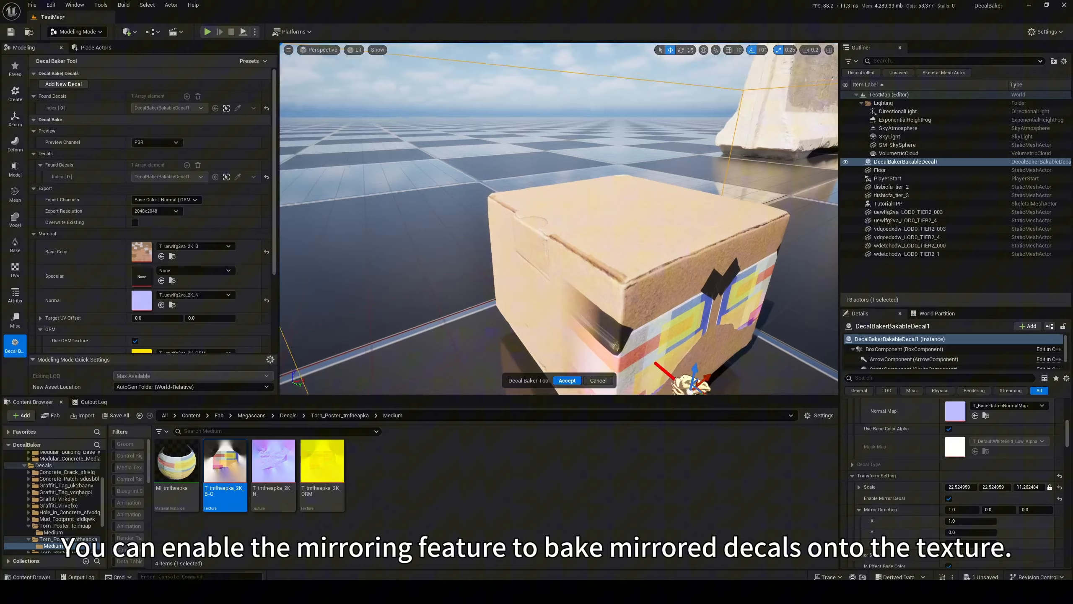
pyautogui.moveTo(554, 263)
pyautogui.mouseDown(button='right')
pyautogui.moveTo(516, 304)
pyautogui.moveTo(498, 288)
pyautogui.moveTo(554, 262)
pyautogui.mouseUp(button='right')
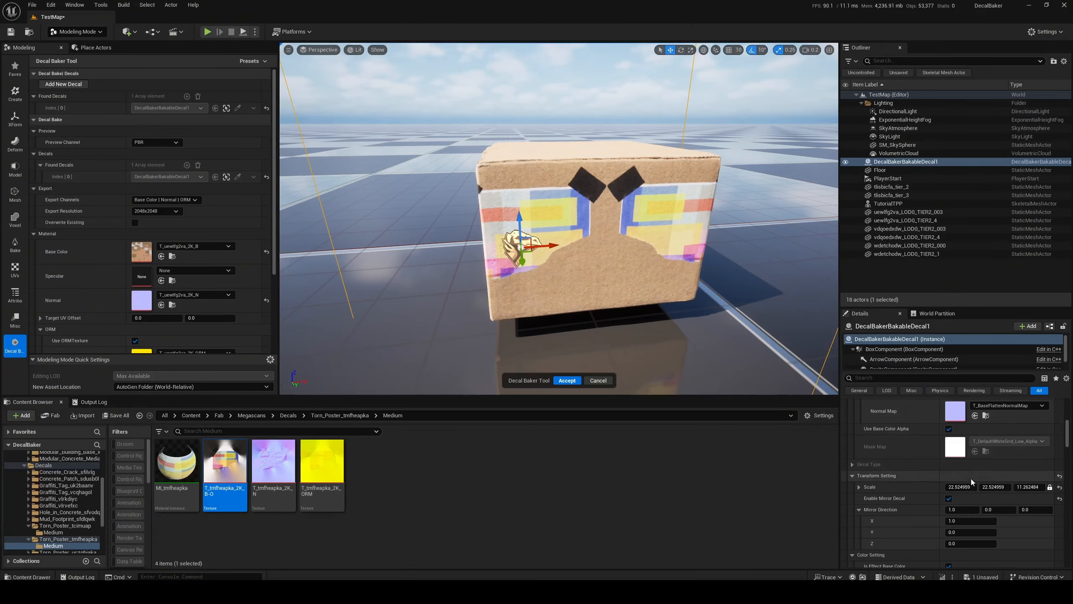
# Set the decal's angle cull Angle Threshold to -0.984
pyautogui.scroll(-6, 965, 484)
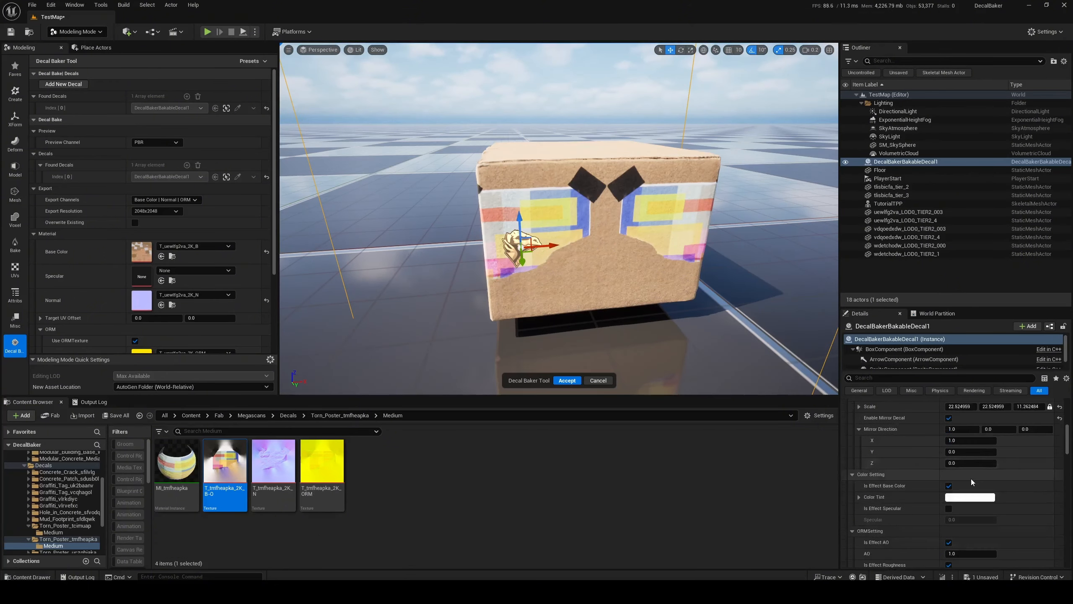
pyautogui.scroll(-2, 959, 503)
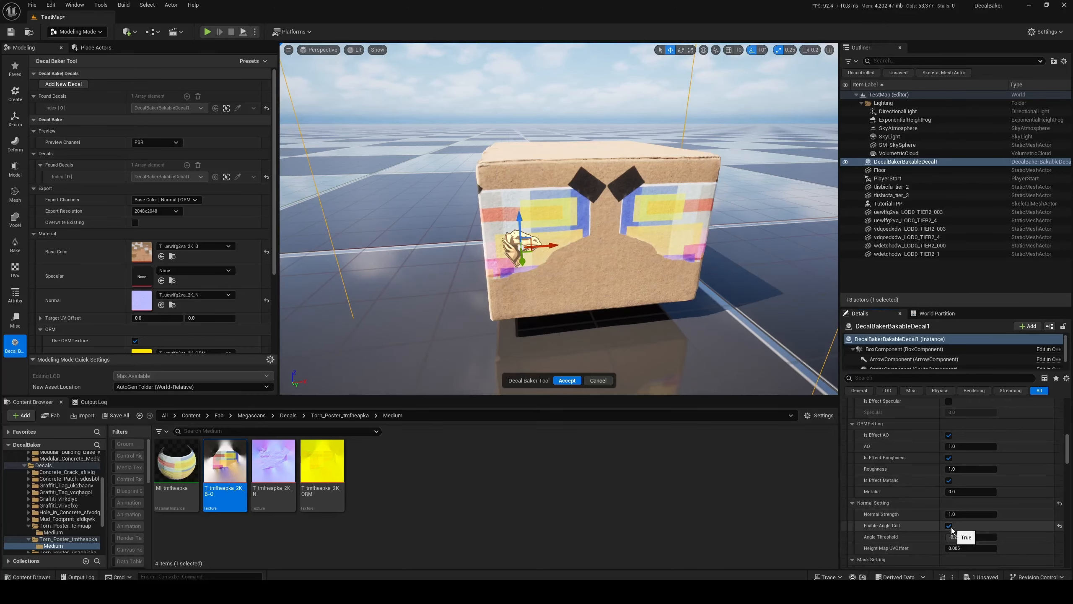
pyautogui.moveTo(558, 218); pyautogui.dragTo(622, 224, button='right')
pyautogui.scroll(-1, 934, 537)
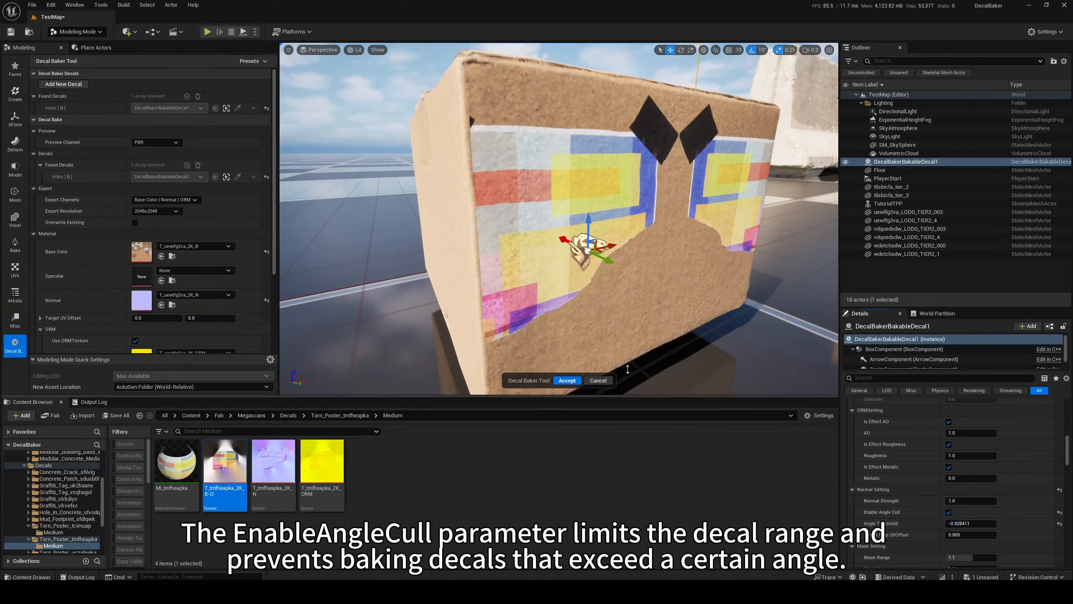
pyautogui.moveTo(628, 369); pyautogui.dragTo(575, 326, button='right')
pyautogui.moveTo(959, 523); pyautogui.dragTo(945, 523)
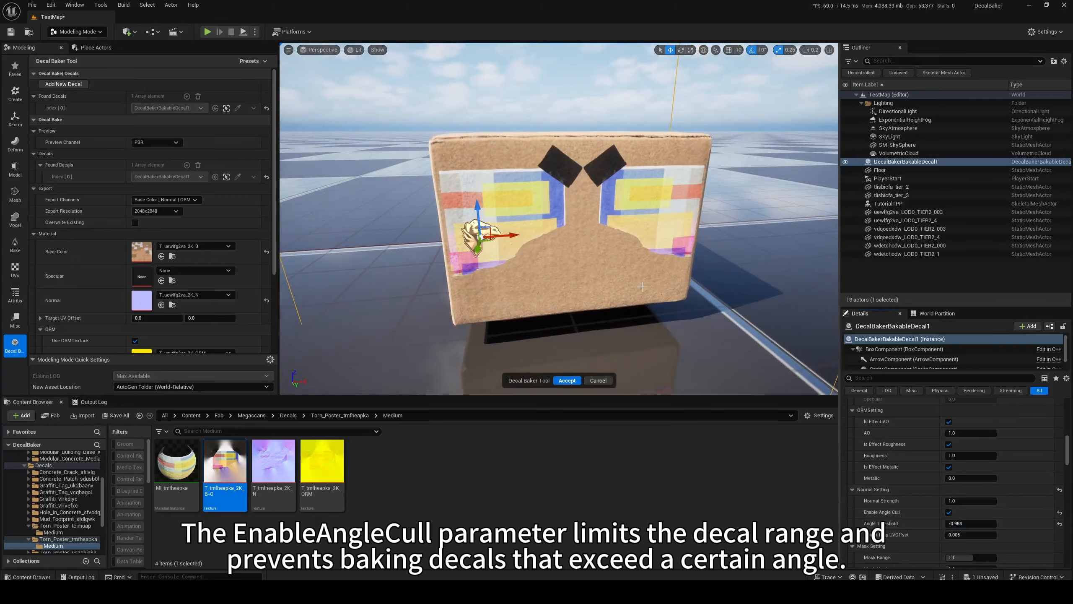
# Move the decal horizontally along the box's front face so the tape pieces of its mirrored halves overlap at the centre
pyautogui.moveTo(643, 287); pyautogui.dragTo(630, 304, button='right')
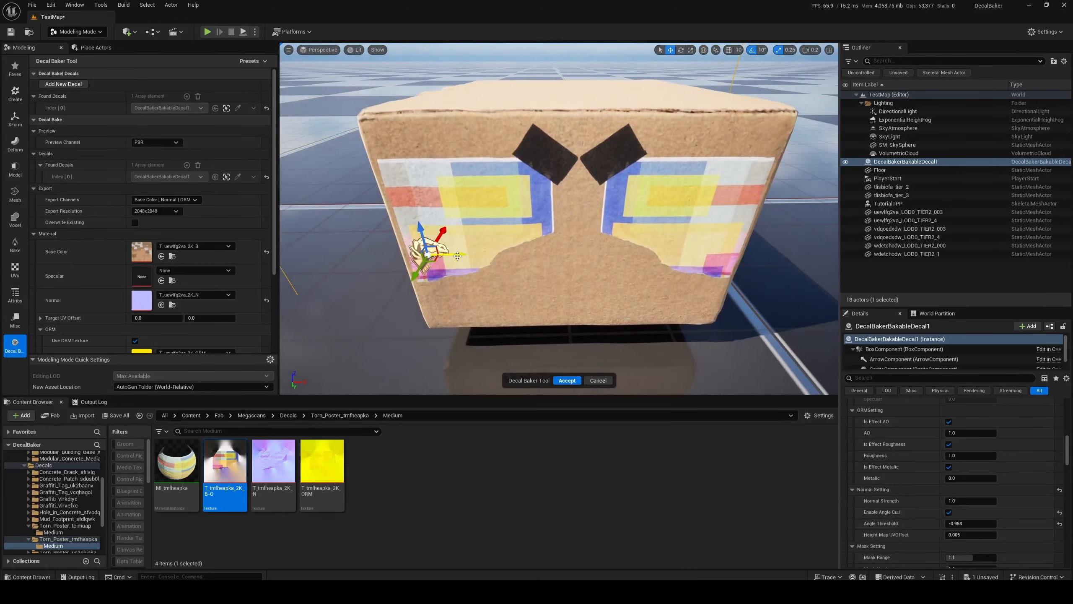
pyautogui.moveTo(458, 256)
pyautogui.mouseDown()
pyautogui.moveTo(550, 250)
pyautogui.moveTo(695, 271)
pyautogui.moveTo(474, 265)
pyautogui.mouseUp()
pyautogui.moveTo(474, 264); pyautogui.dragTo(474, 214, button='right')
# Assign T_tmfheapka_2K_N as the decal's Normal Map and T_tmfheapka_2K_ORM as its ORM map
pyautogui.scroll(6, 949, 465)
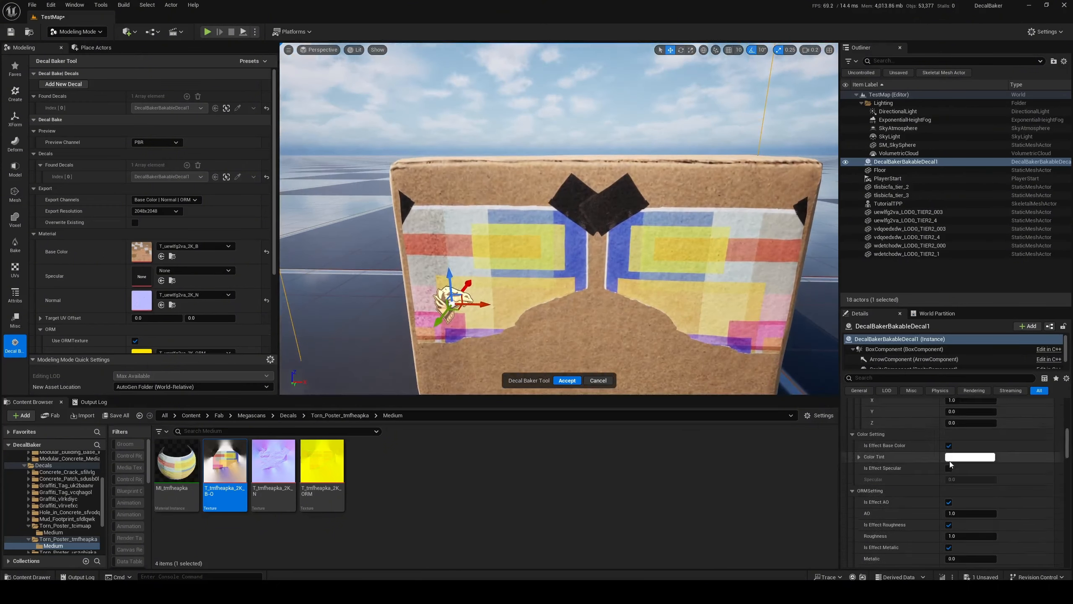
pyautogui.scroll(2, 951, 464)
pyautogui.moveTo(274, 461); pyautogui.dragTo(879, 544)
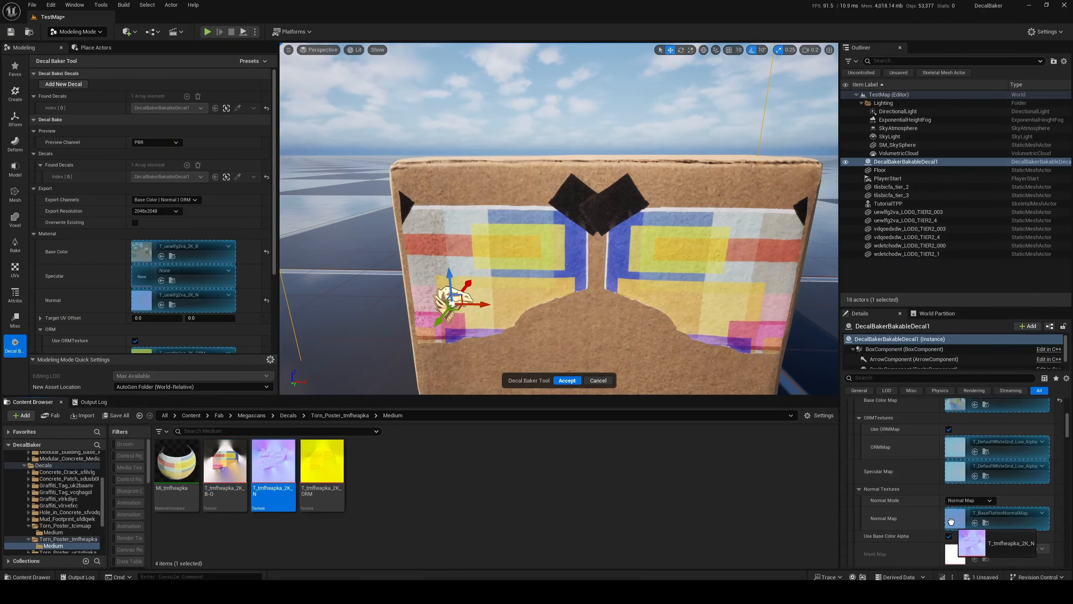
pyautogui.moveTo(951, 521); pyautogui.dragTo(952, 521)
pyautogui.moveTo(322, 461); pyautogui.dragTo(955, 460)
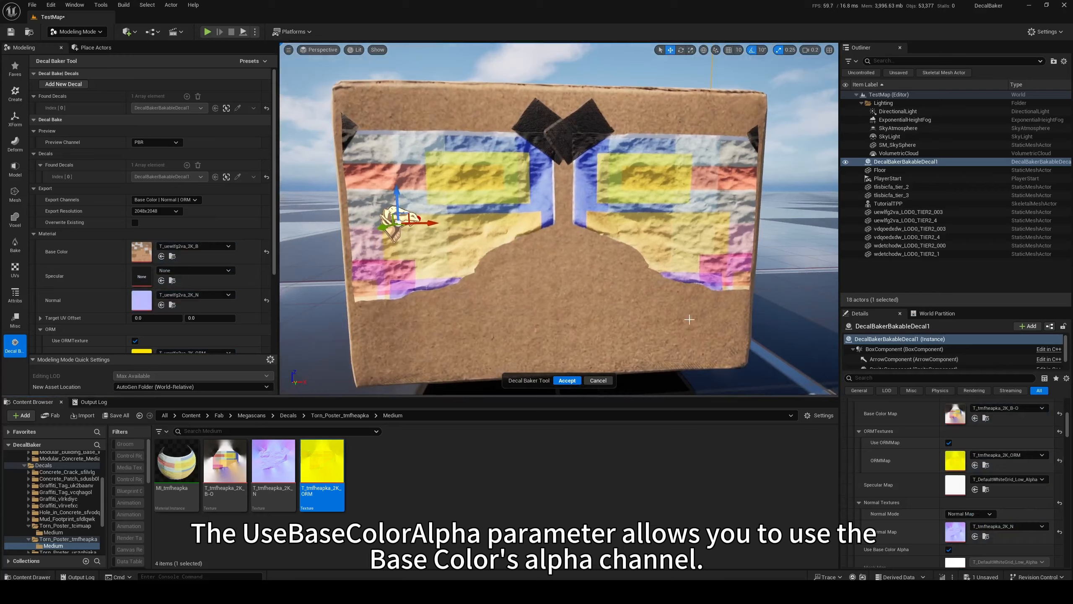
# Try T_EditorHelp as the decal's Mask Map with Use Base Color Alpha disabled, and undo both changes
pyautogui.scroll(-3, 888, 514)
pyautogui.click(949, 496)
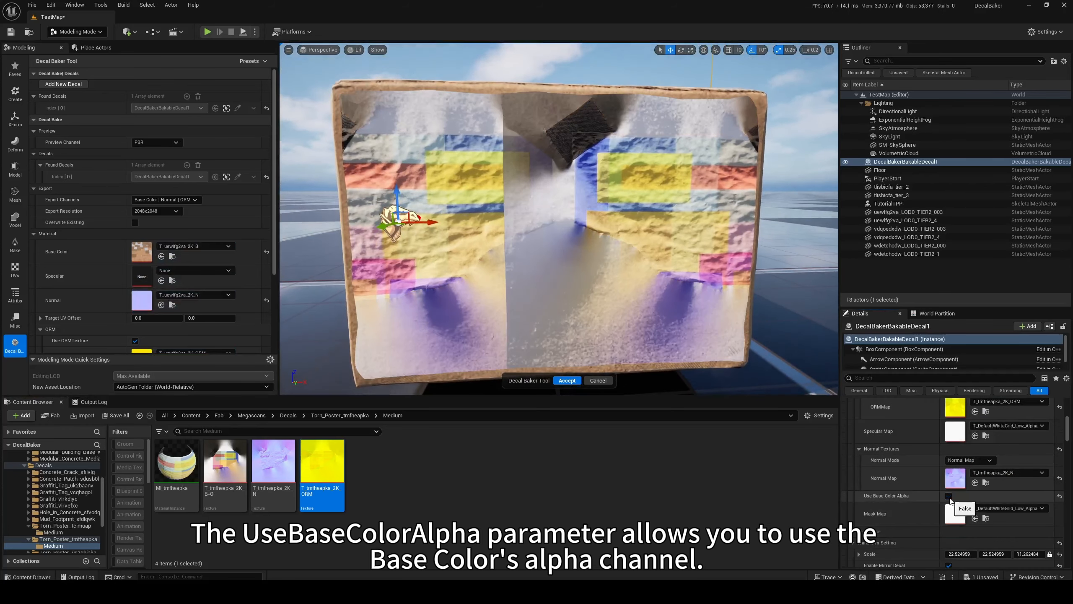
pyautogui.click(949, 496)
pyautogui.click(949, 496)
pyautogui.click(1006, 507)
pyautogui.click(1005, 477)
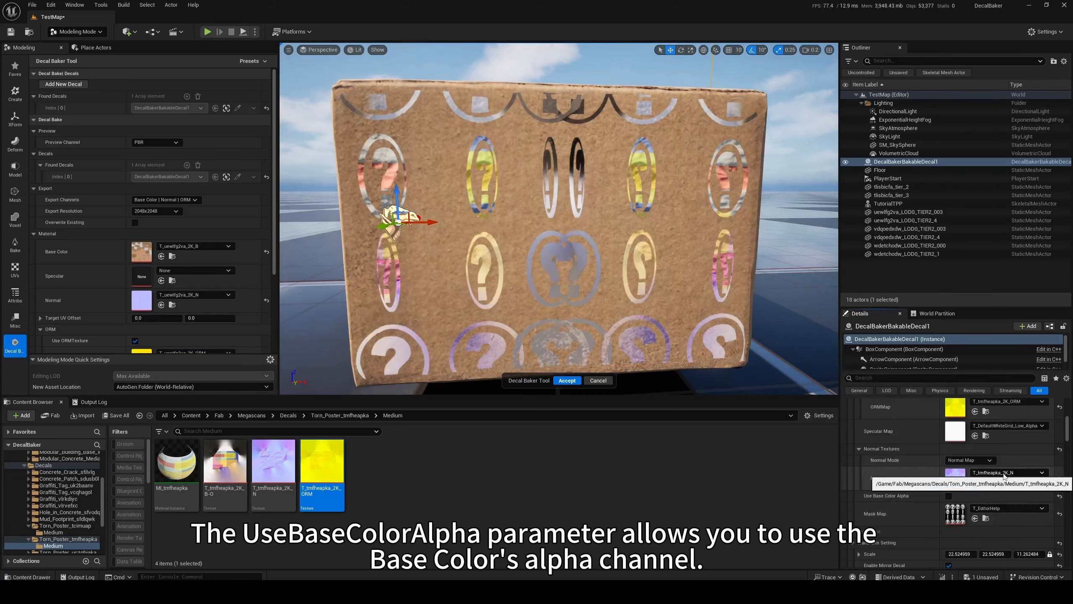
pyautogui.hotkey('ctrl', 'z')
pyautogui.hotkey('ctrl', 'z')
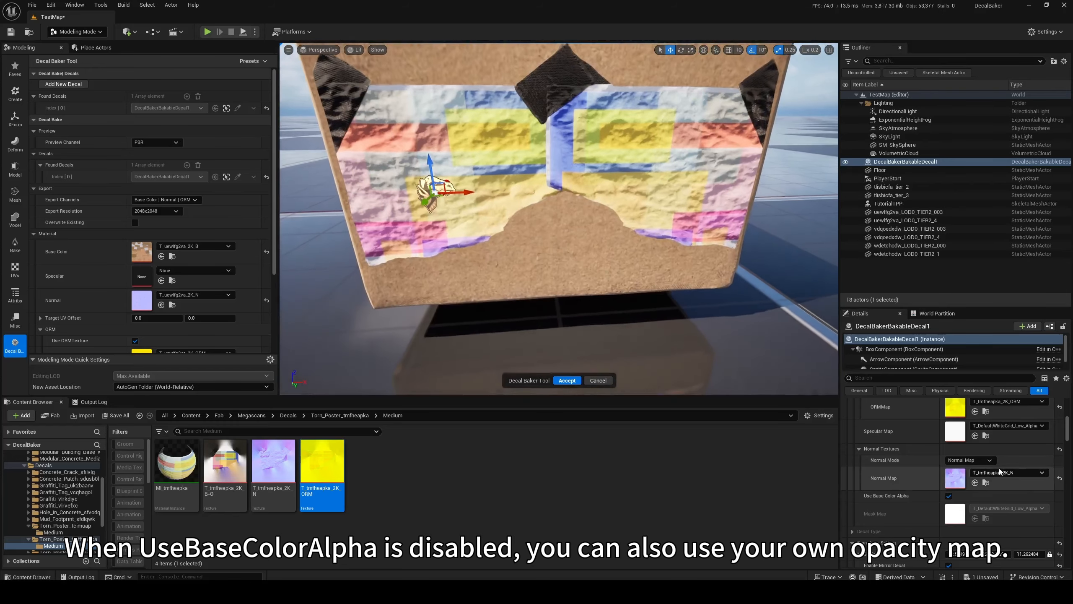
# Switch the viewport to the buffer visualization Overview mode
pyautogui.scroll(5, 1000, 472)
pyautogui.scroll(-8, 1000, 473)
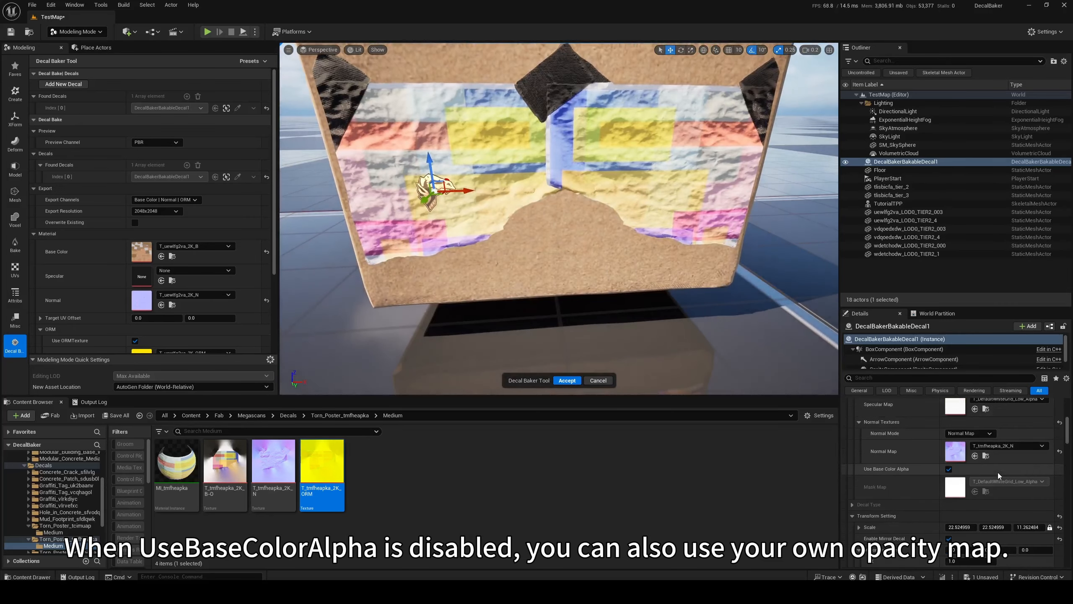
pyautogui.scroll(-3, 995, 482)
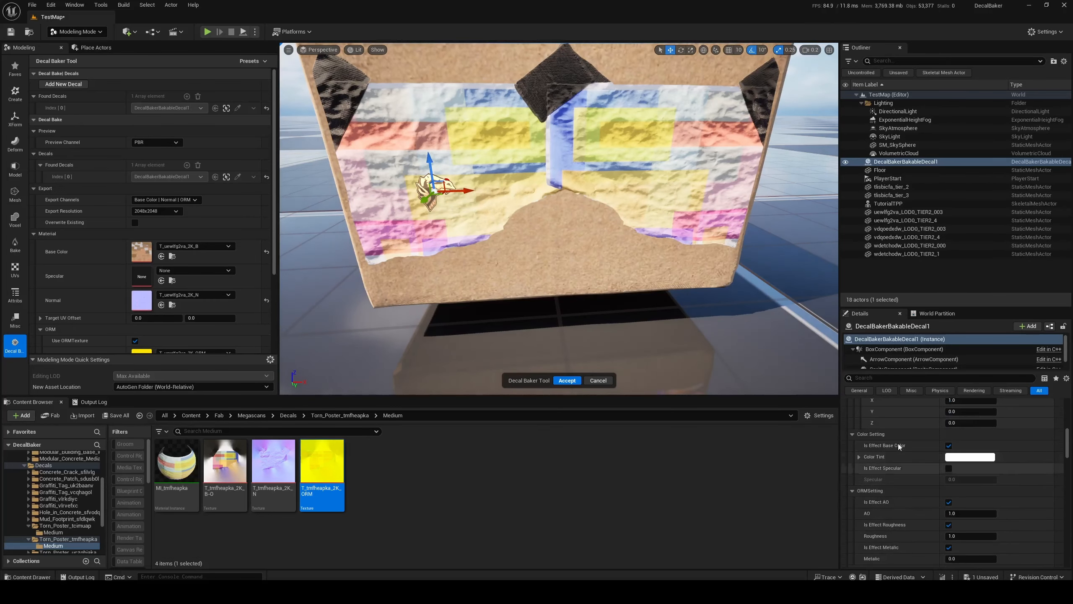
pyautogui.click(359, 50)
pyautogui.moveTo(393, 234)
pyautogui.click(490, 245)
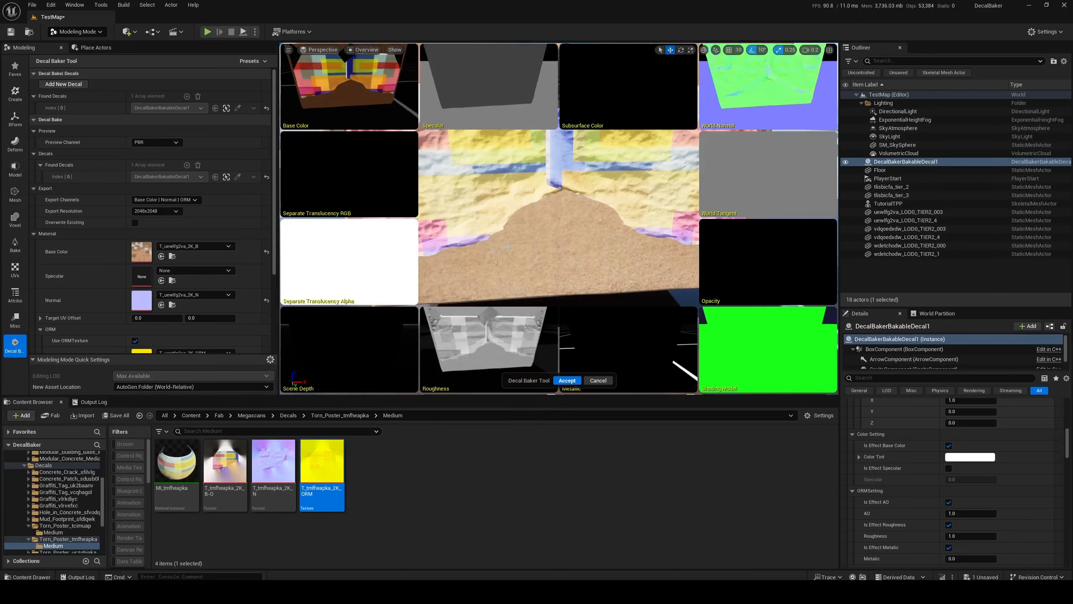
# Try different Roughness and Normal Strength values on the decal and restore both to 1.0
pyautogui.scroll(-3, 952, 481)
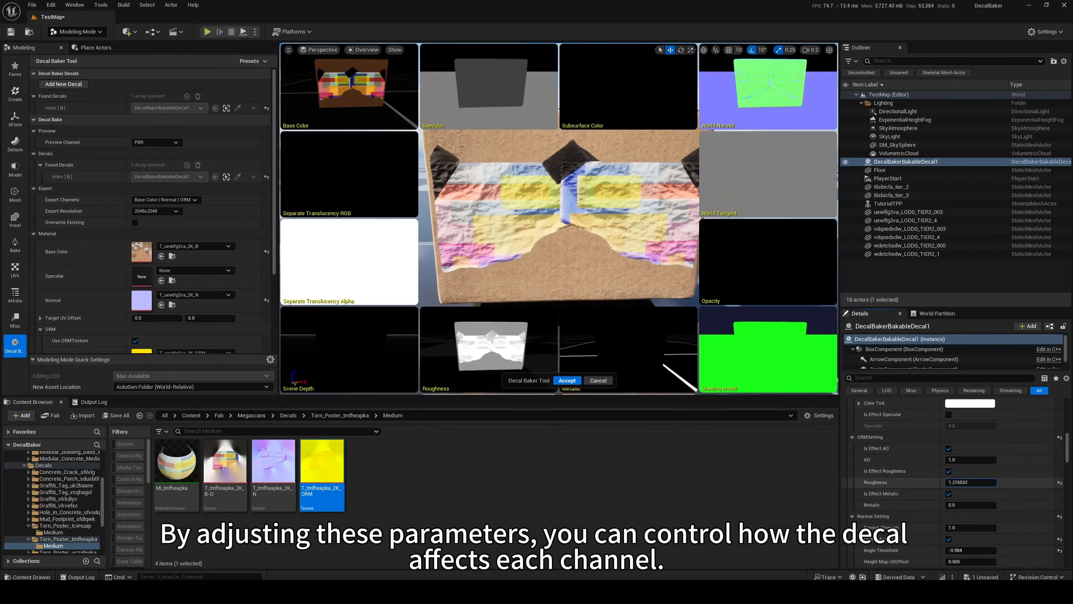
pyautogui.scroll(-4, 953, 494)
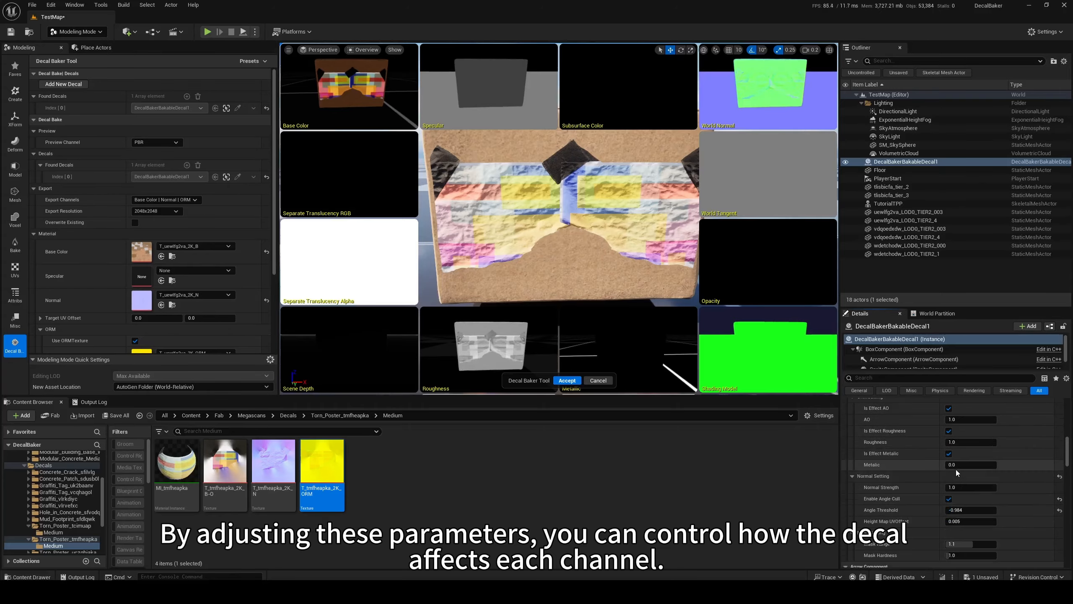
pyautogui.moveTo(970, 461)
pyautogui.mouseDown()
pyautogui.moveTo(996, 460)
pyautogui.moveTo(967, 460)
pyautogui.mouseUp()
pyautogui.click(1060, 462)
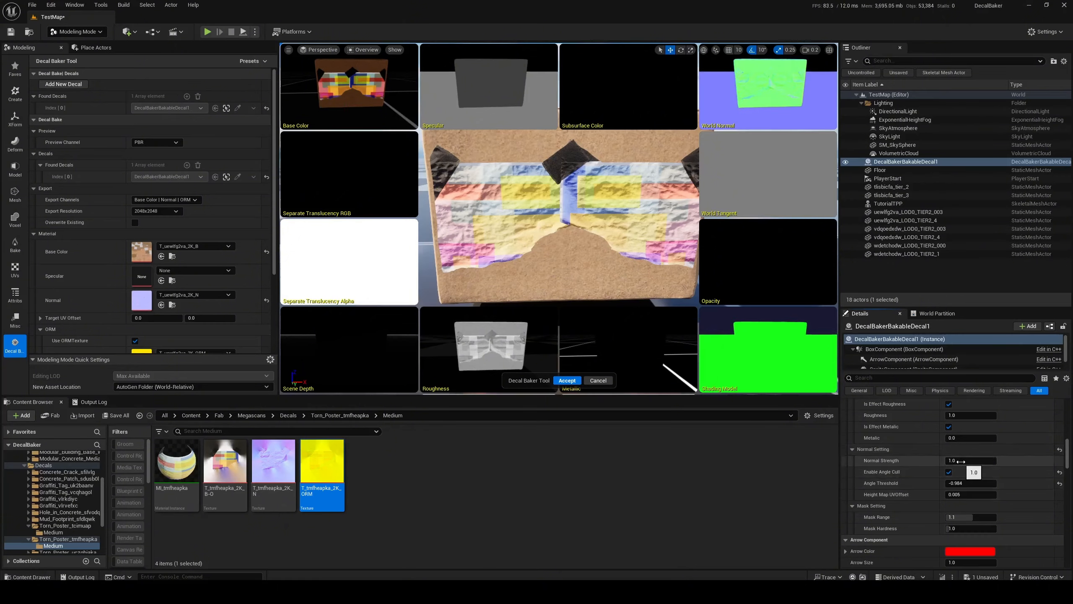
pyautogui.press('Return')
pyautogui.moveTo(976, 459); pyautogui.dragTo(1018, 472)
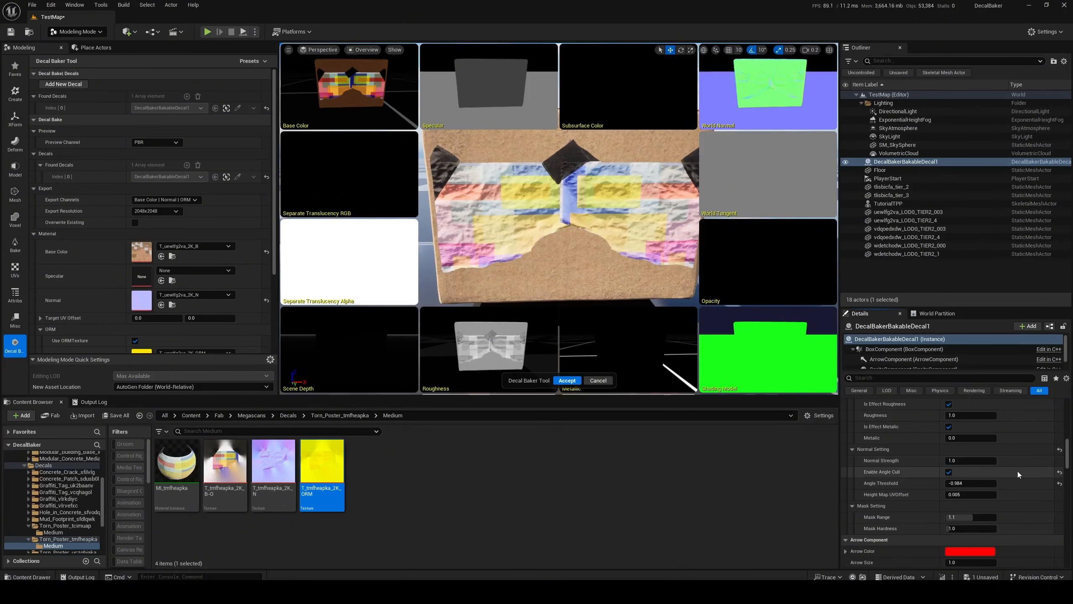
# Switch the decal's Normal Mode to None and back to Normal Map to compare the effect
pyautogui.scroll(5, 1007, 468)
pyautogui.scroll(2, 1007, 470)
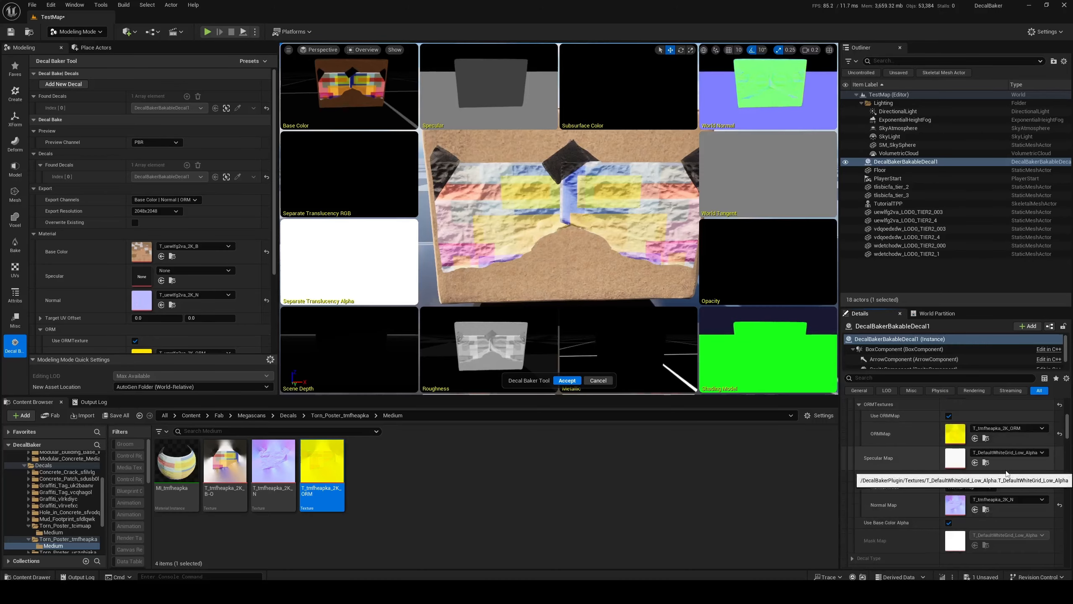
pyautogui.click(969, 487)
pyautogui.click(966, 498)
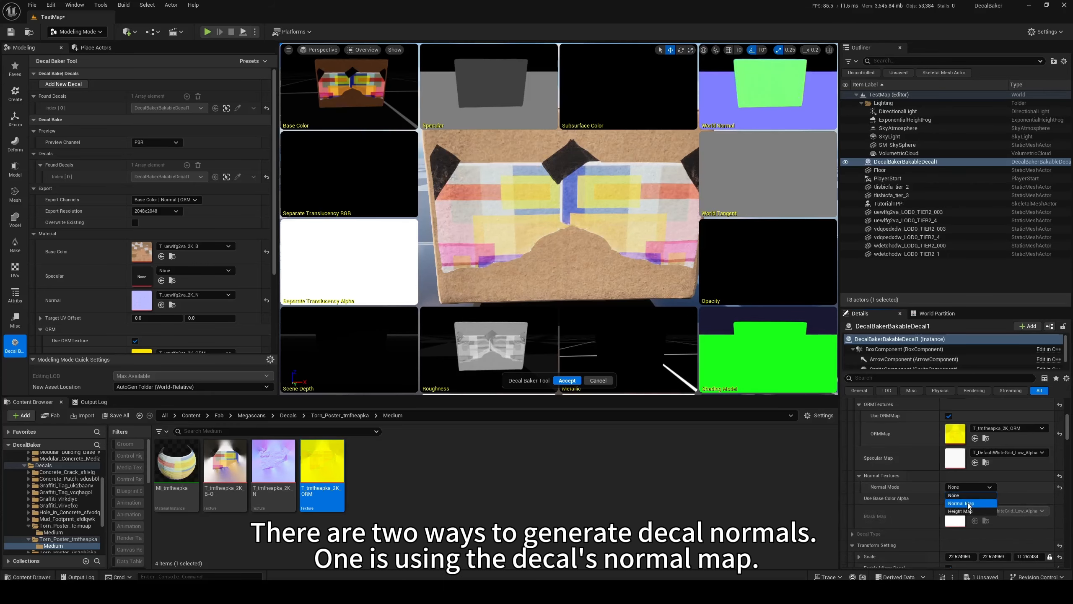
pyautogui.click(968, 503)
pyautogui.moveTo(554, 240); pyautogui.dragTo(532, 237, button='right')
# Set the decal's Normal Mode to Height Map and assign a noise texture, found by searching "noise", as its Height Map
pyautogui.click(961, 511)
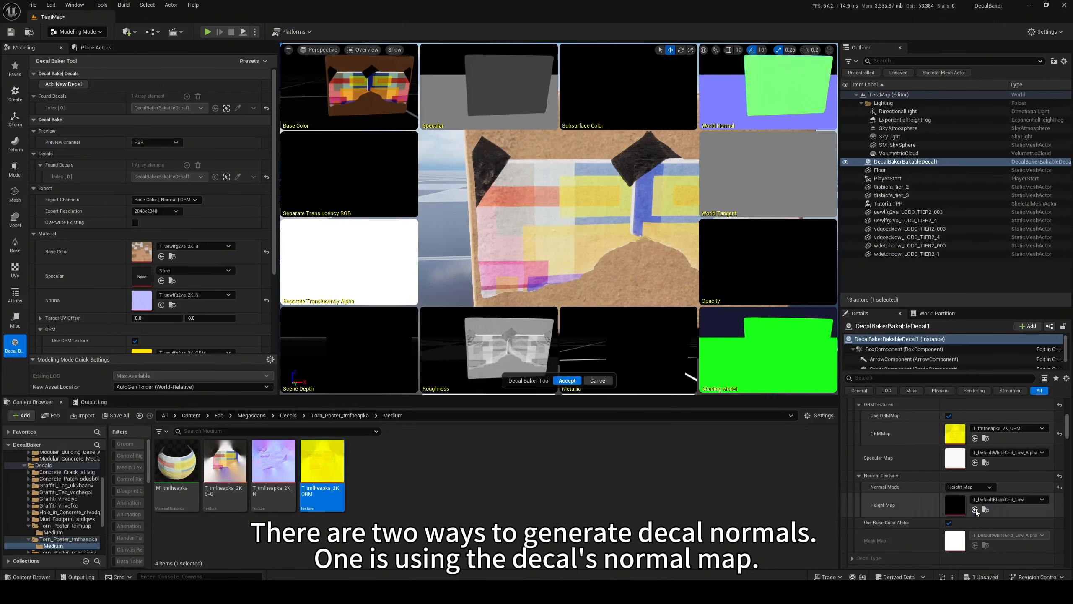
pyautogui.click(1006, 500)
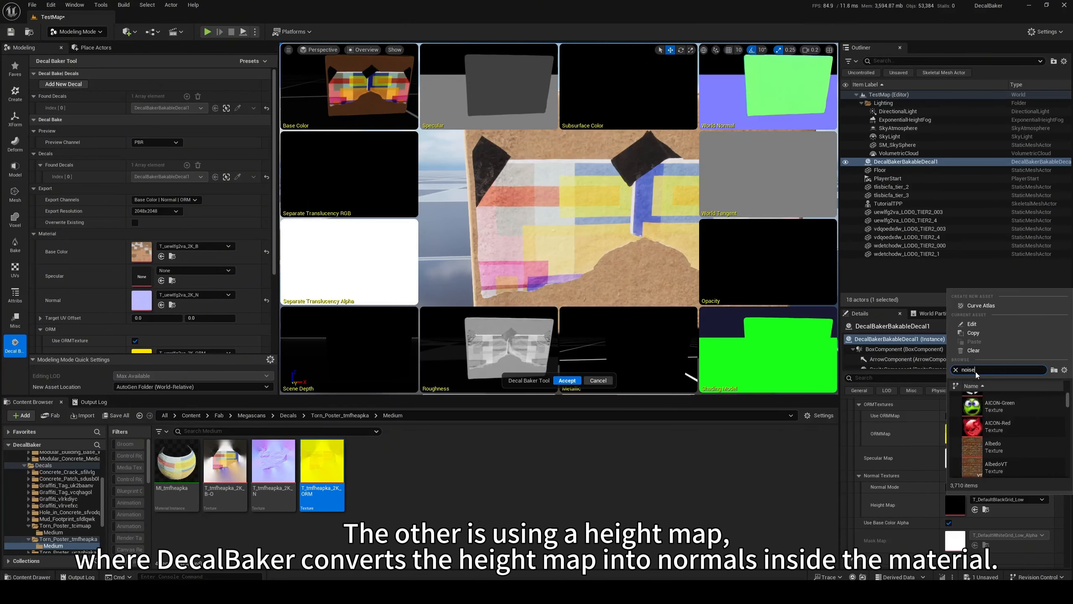
pyautogui.write('noise')
pyautogui.click(1006, 465)
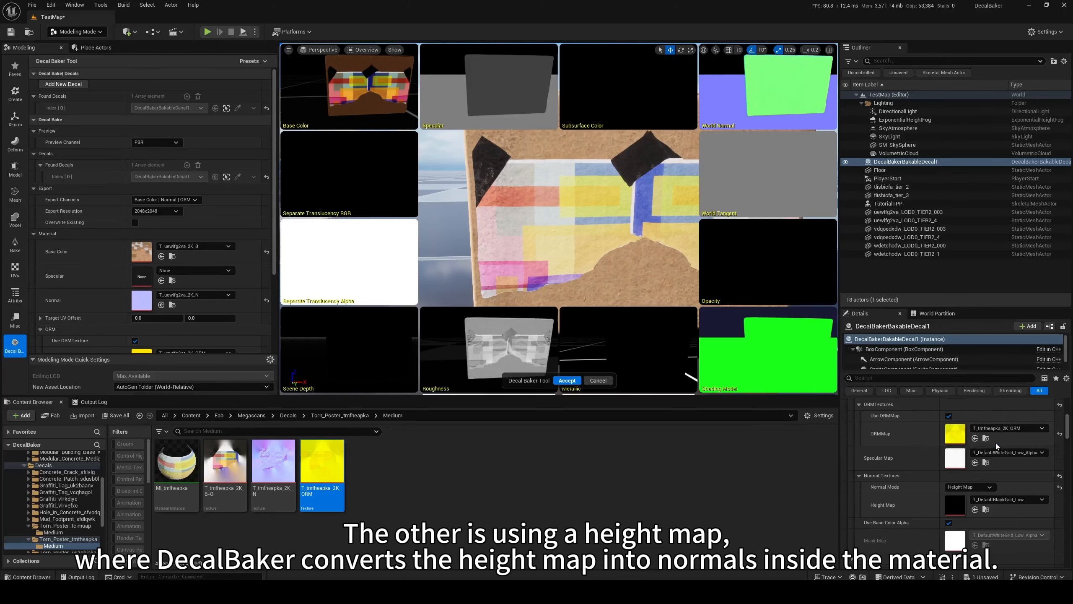
# Set the decal's Height Map UVOffset to 0.013
pyautogui.scroll(-5, 989, 452)
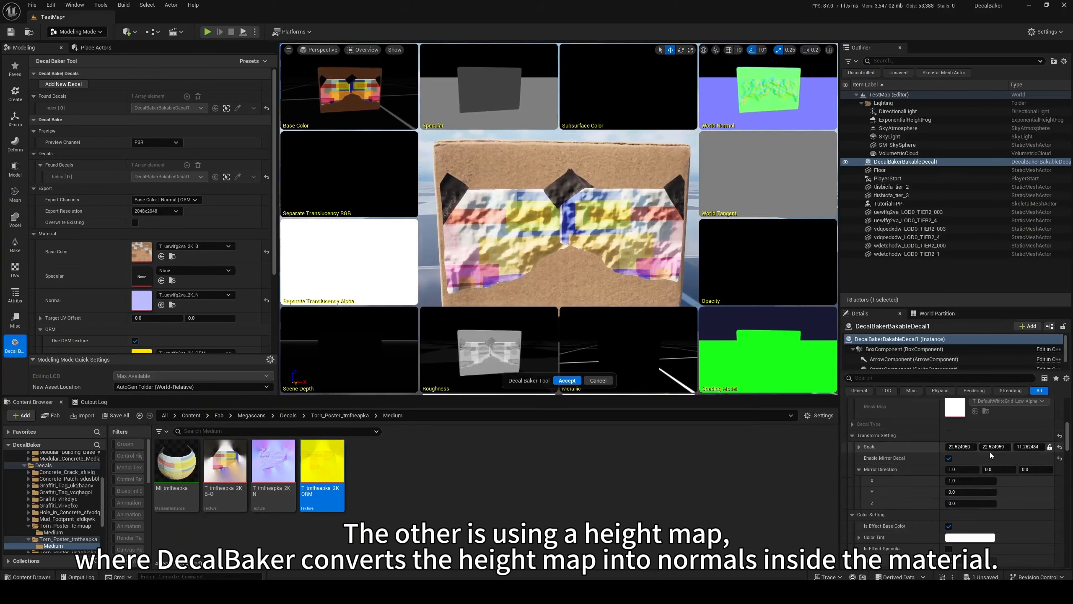
pyautogui.moveTo(965, 523); pyautogui.dragTo(945, 523)
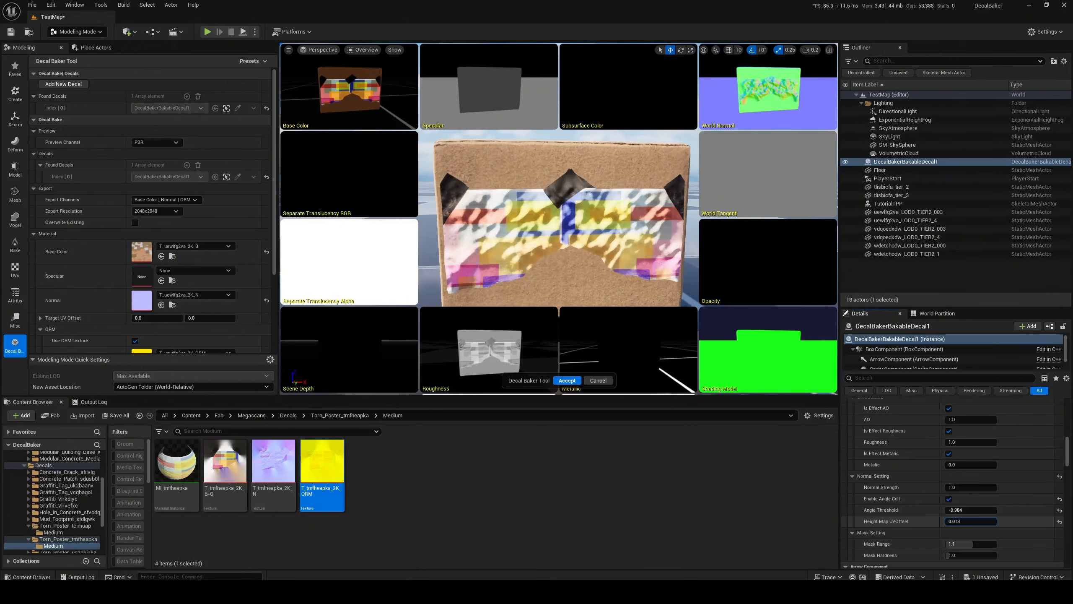
# Reset the decal's Height Map texture to its default and set the Normal Mode back to Normal Map
pyautogui.scroll(6, 1016, 528)
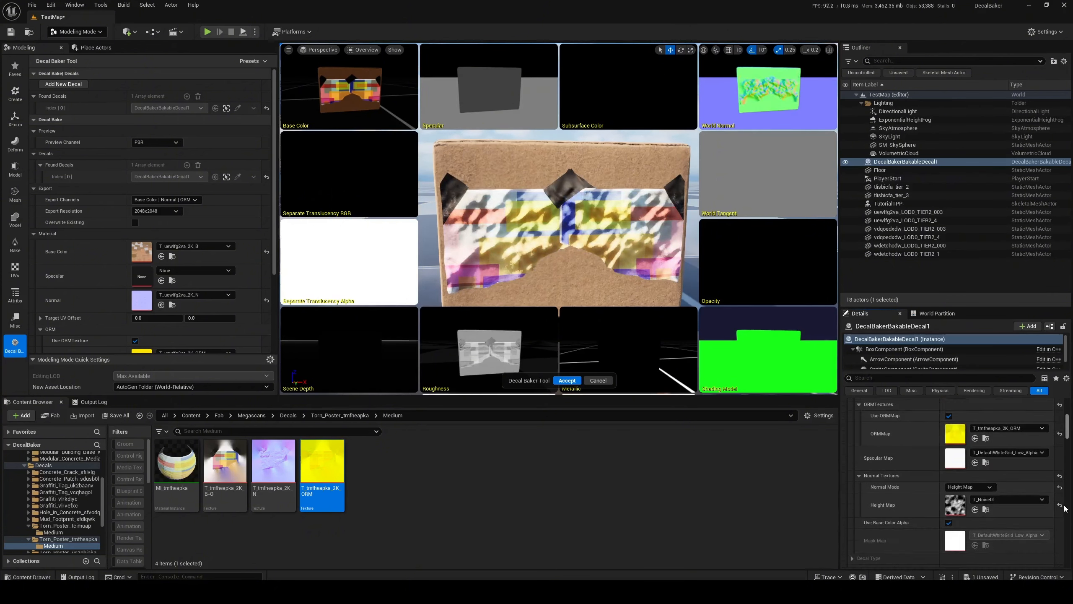
pyautogui.click(1060, 507)
pyautogui.click(961, 503)
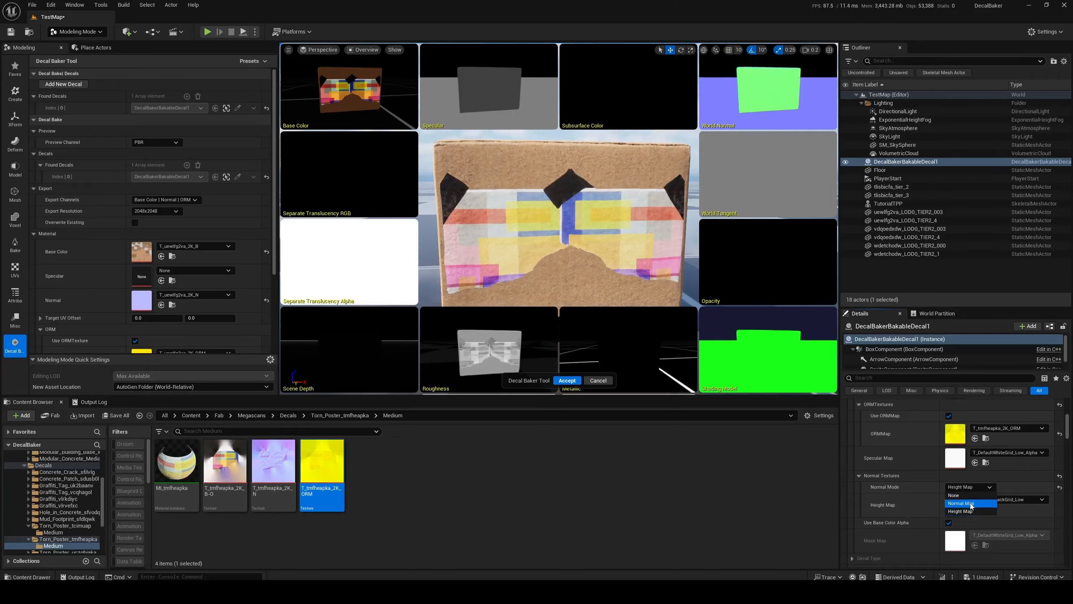
pyautogui.scroll(-5, 1010, 498)
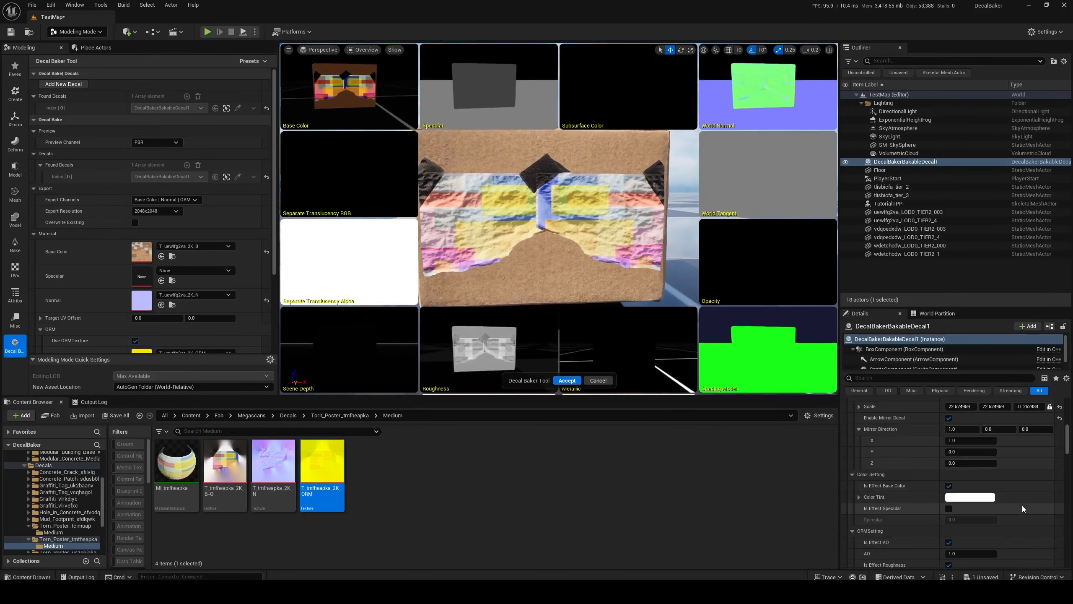
# Switch the viewport from the buffer overview to Lit shading and view the decal on the box
pyautogui.click(362, 50)
pyautogui.click(372, 83)
pyautogui.moveTo(559, 218)
pyautogui.mouseDown(button='right')
pyautogui.moveTo(559, 270)
pyautogui.moveTo(559, 203)
pyautogui.moveTo(559, 219)
pyautogui.mouseUp(button='right')
# Review the export settings and bake the Base Color, Normal and ORM channels at 2048x2048
pyautogui.scroll(-4, 117, 257)
pyautogui.scroll(4, 117, 257)
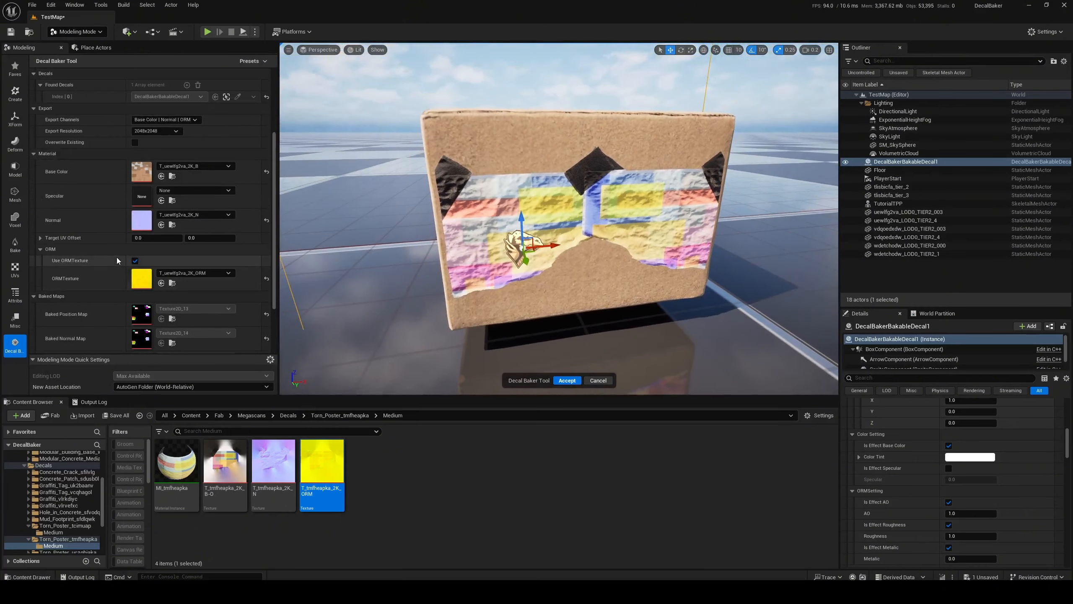
pyautogui.click(187, 173)
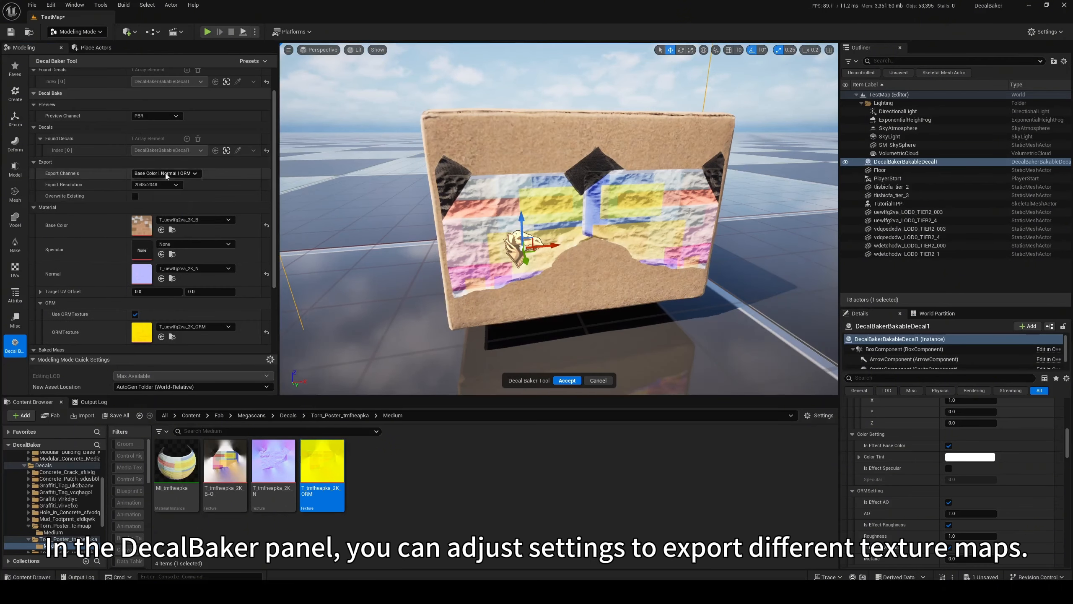
pyautogui.scroll(-3, 145, 201)
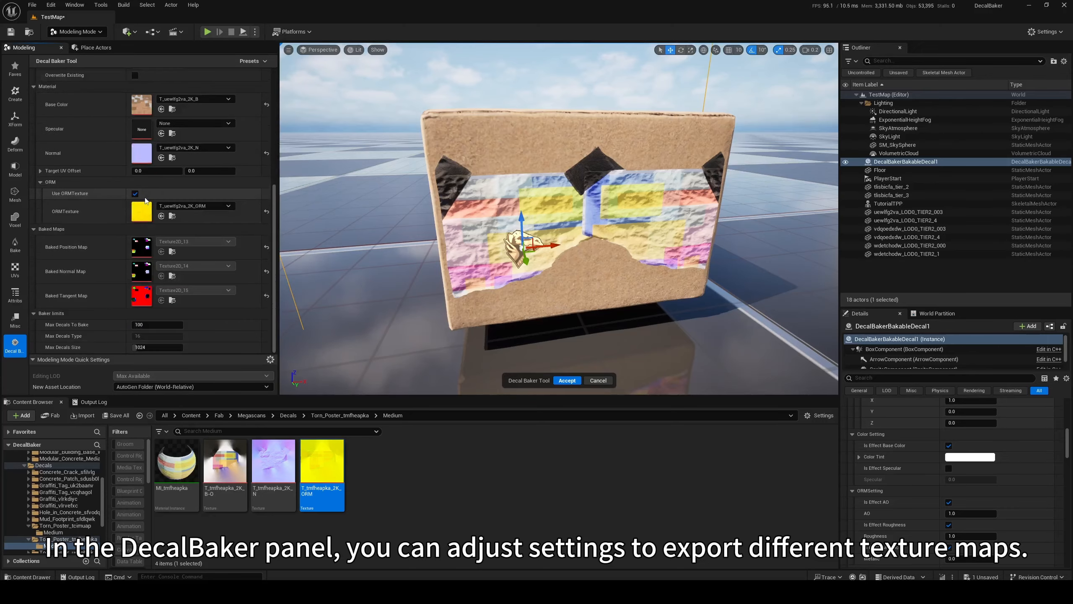
pyautogui.click(568, 381)
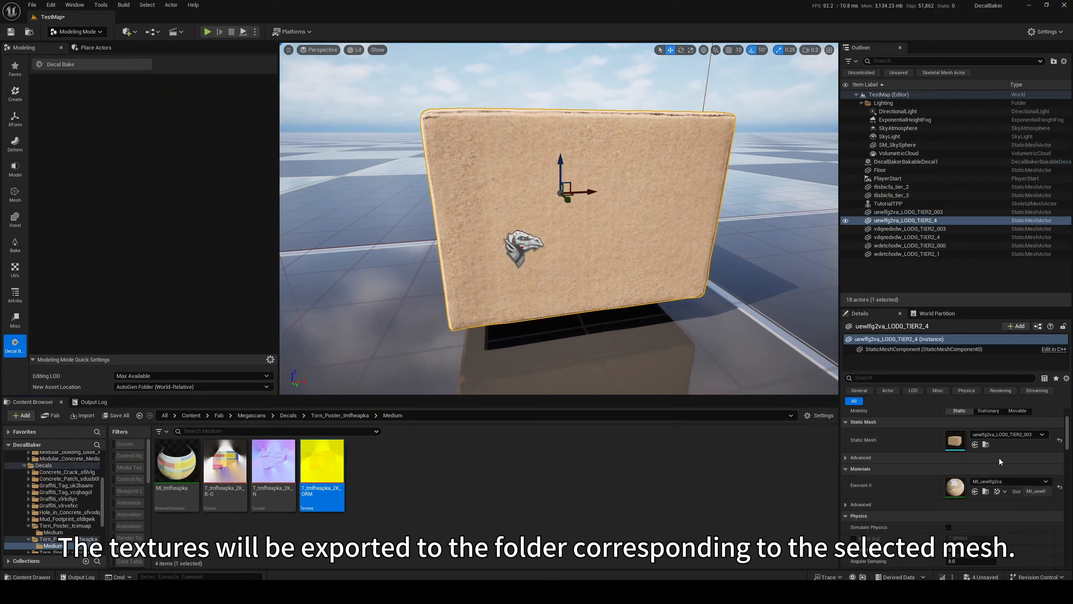
# Browse to the box mesh's folder and inspect the poster area in the exported T_uewlfg2va_LOD0_TIER2_4_BaseColor texture
pyautogui.click(985, 444)
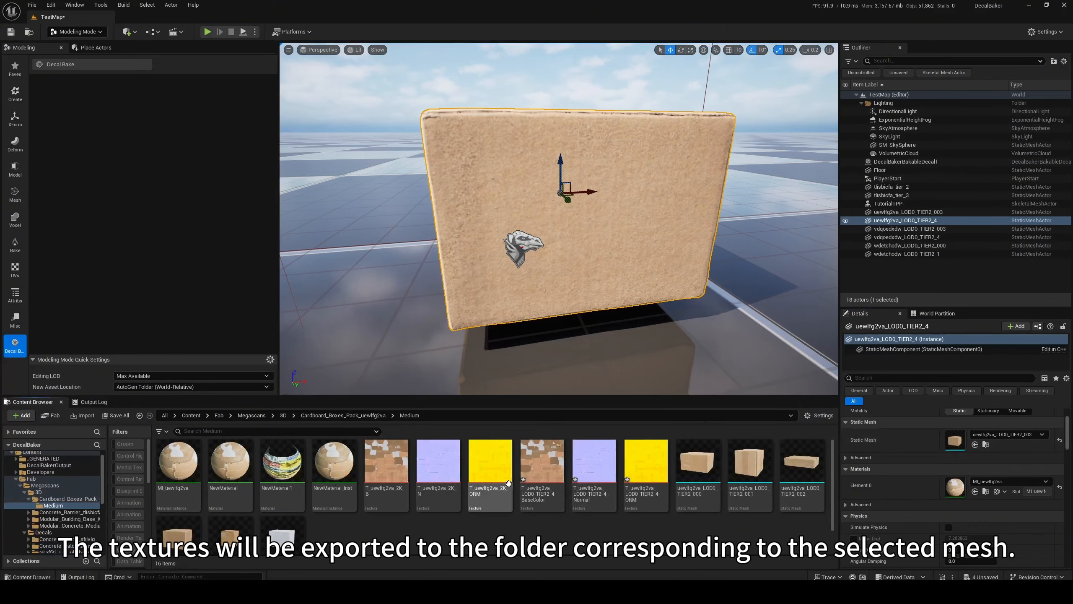
pyautogui.doubleClick(532, 478)
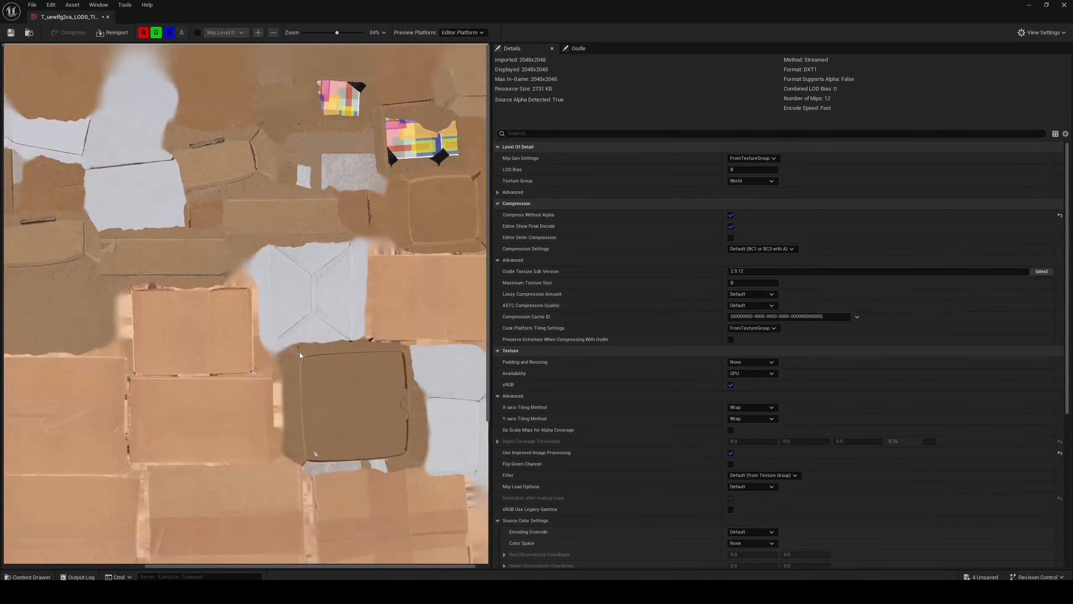
pyautogui.scroll(5, 417, 116)
pyautogui.moveTo(417, 116); pyautogui.dragTo(281, 260, button='right')
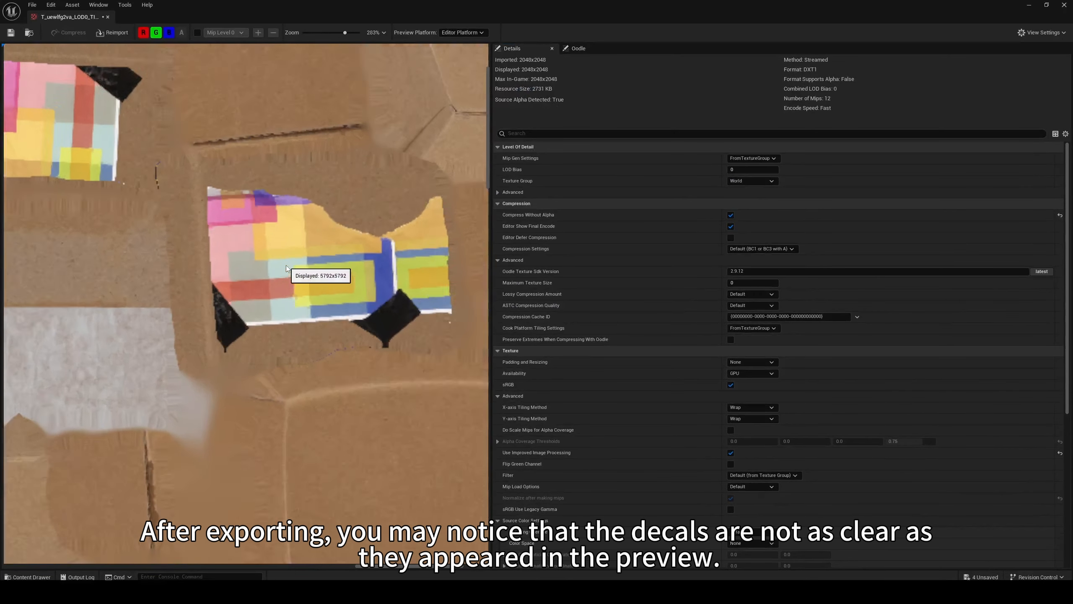
pyautogui.scroll(-2, 281, 260)
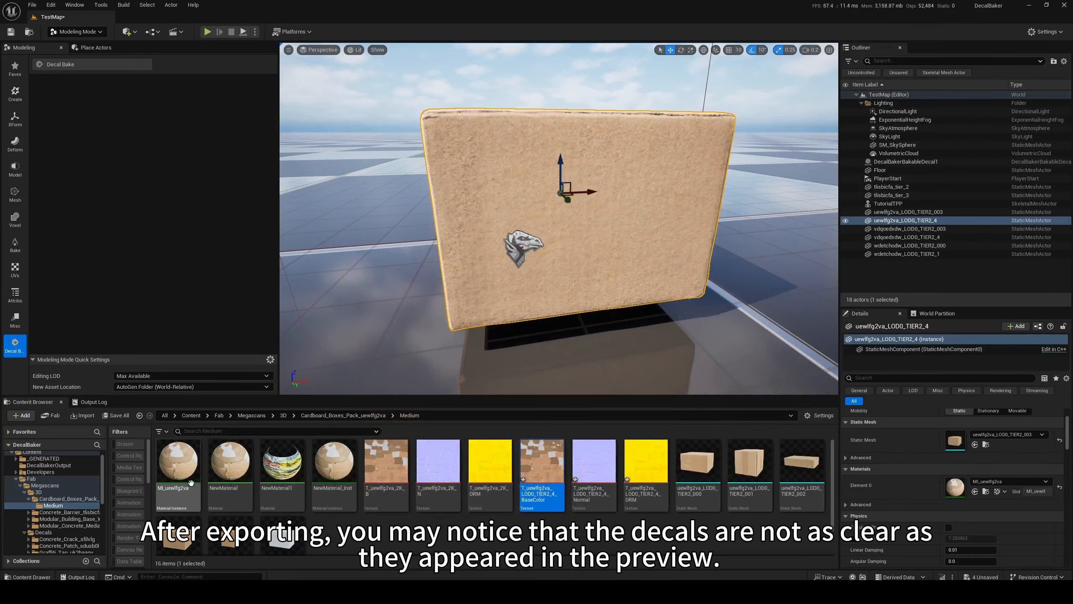
# Open MI_uewlfg2va and assign the exported TIER2_4 BaseColor, Normal and ORM textures to its matching parameters
pyautogui.doubleClick(191, 482)
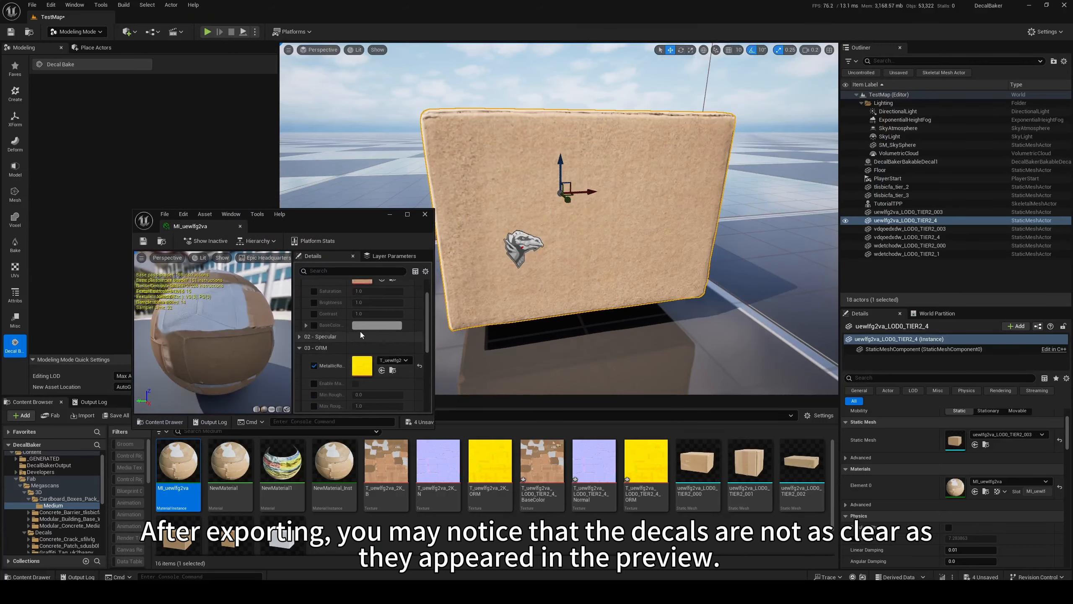
pyautogui.moveTo(427, 354); pyautogui.dragTo(362, 288)
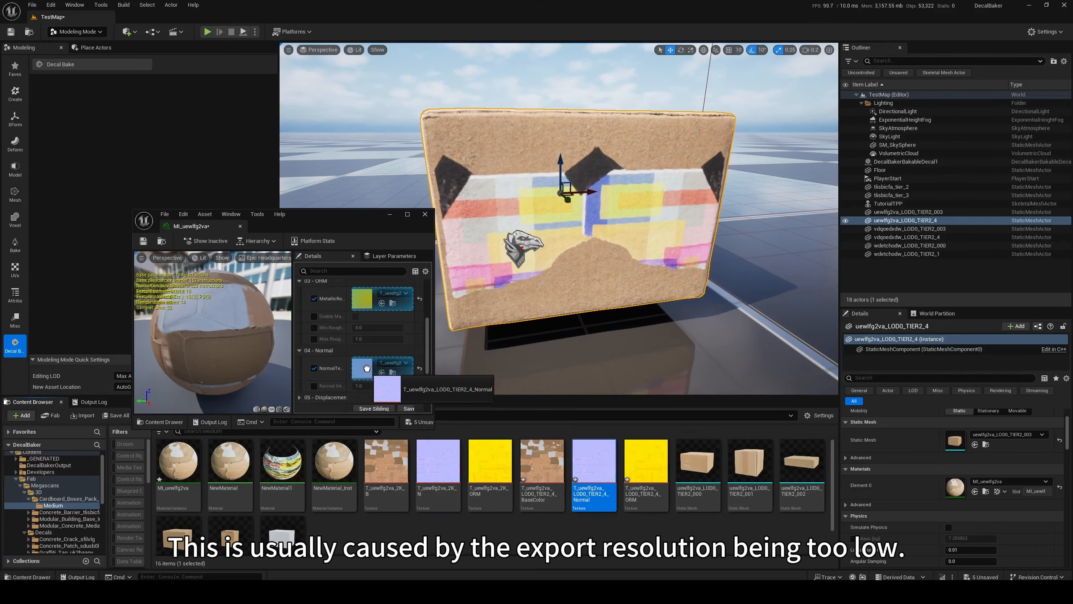
pyautogui.moveTo(367, 368); pyautogui.dragTo(358, 364)
pyautogui.moveTo(363, 315); pyautogui.dragTo(363, 315)
# Inspect the baked poster on the box and restore the original T_uewlfg2va_2K textures in MI_uewlfg2va
pyautogui.moveTo(663, 321); pyautogui.dragTo(664, 372, button='right')
pyautogui.click(663, 321)
pyautogui.moveTo(664, 321); pyautogui.dragTo(663, 359, button='right')
pyautogui.moveTo(585, 314)
pyautogui.mouseDown(button='right')
pyautogui.moveTo(584, 292)
pyautogui.moveTo(549, 338)
pyautogui.moveTo(584, 314)
pyautogui.mouseUp(button='right')
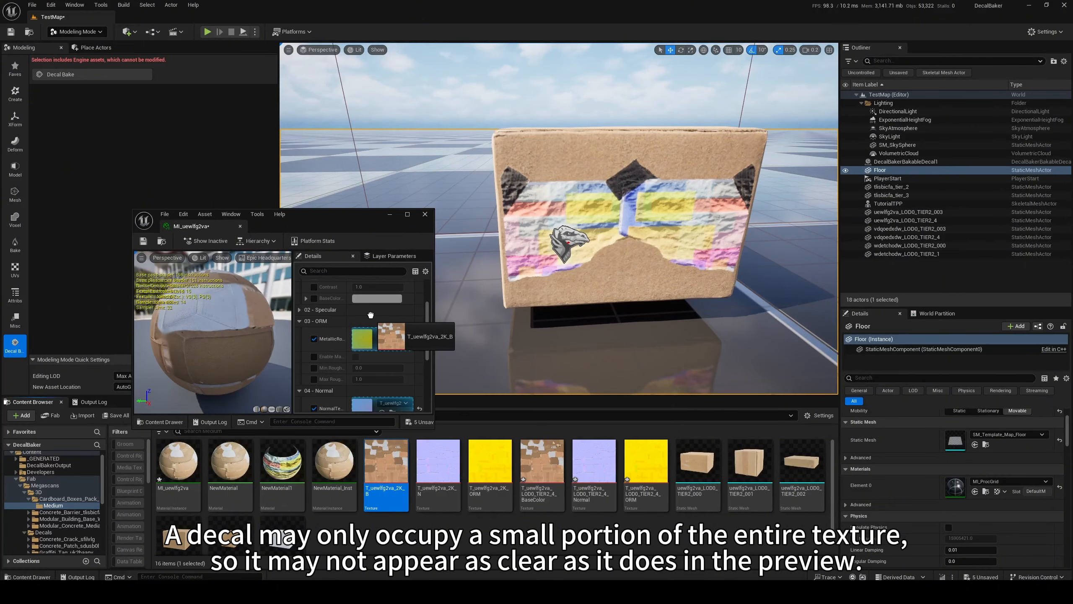
pyautogui.moveTo(367, 302); pyautogui.dragTo(359, 319)
pyautogui.moveTo(367, 383); pyautogui.dragTo(367, 384)
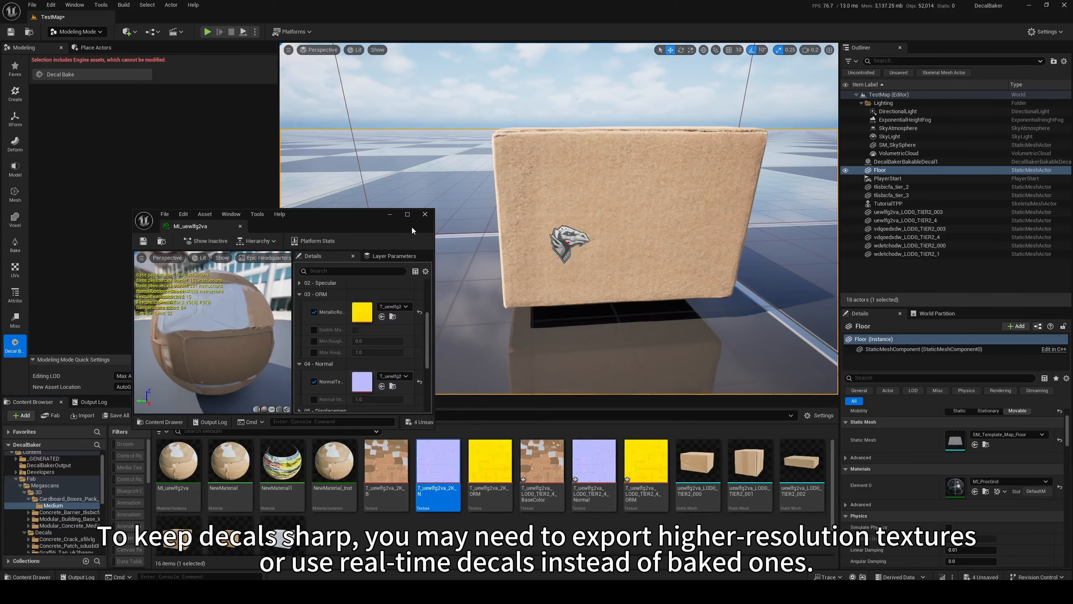
# Save the exported textures and the TestMap level, and select the cardboard box for another bake
pyautogui.click(116, 415)
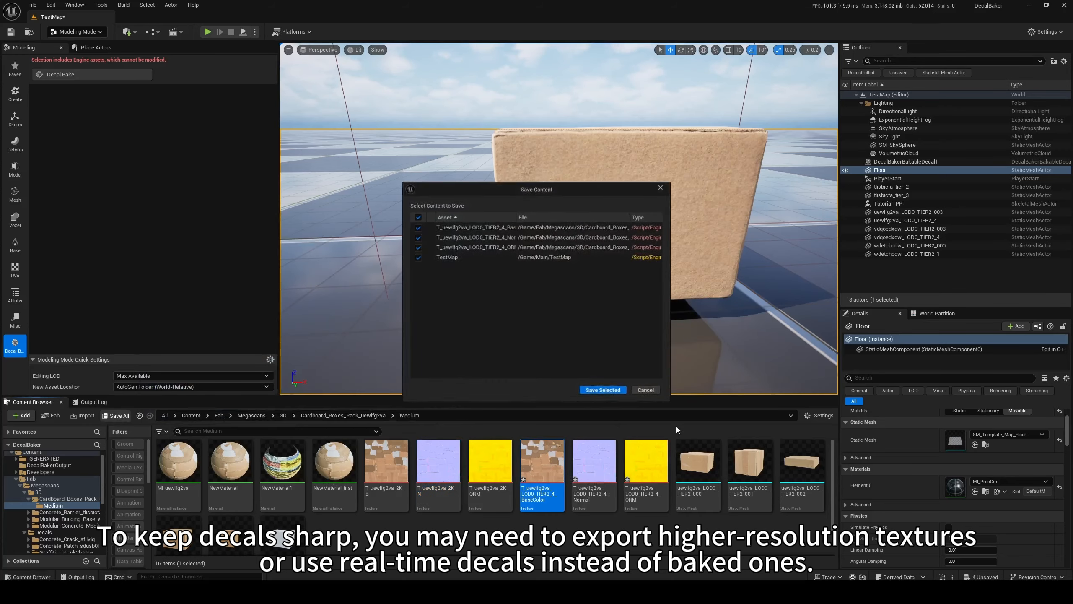
pyautogui.click(603, 390)
pyautogui.click(612, 253)
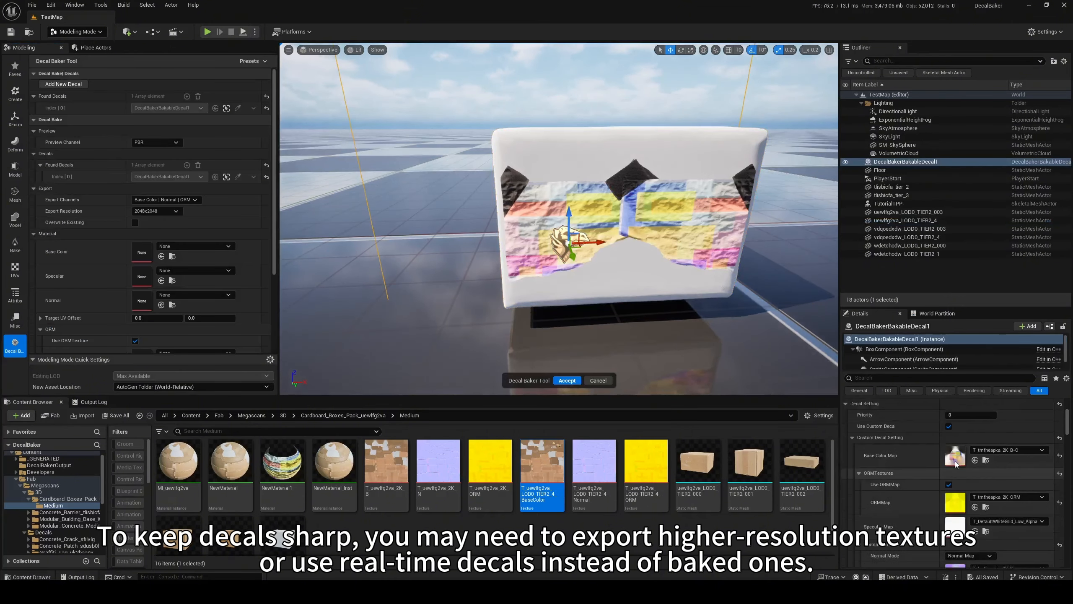
# Set the decal's Normal Strength to 0.416 and assign T_uewlfg2va_2K_B, T_uewlfg2va_2K_N and T_uewlfg2va_2K_ORM as the bake's Base Color, Normal and ORM textures
pyautogui.scroll(-5, 953, 461)
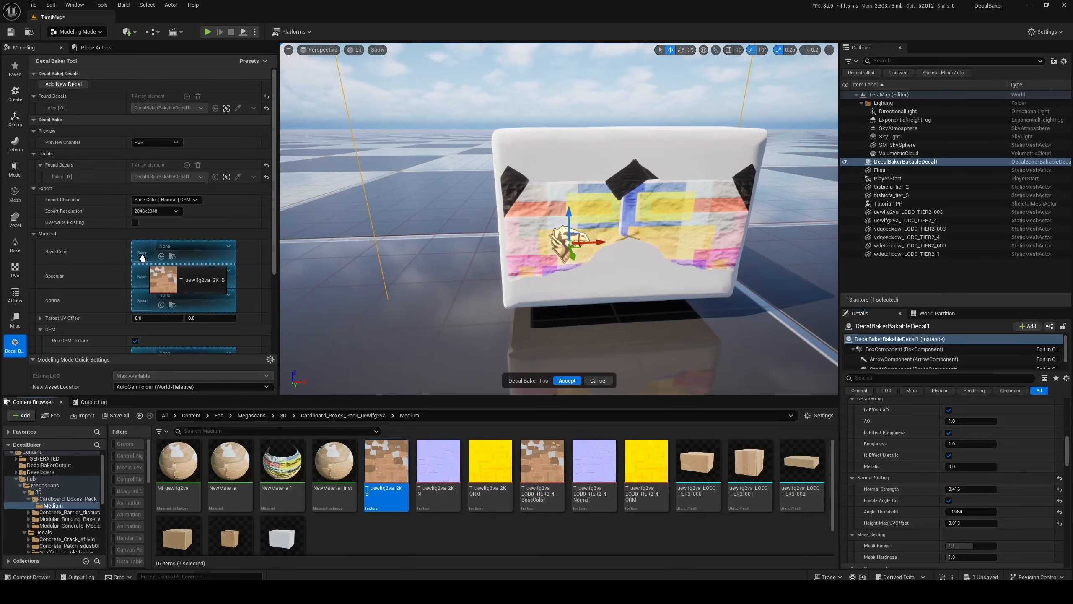
pyautogui.moveTo(143, 258); pyautogui.dragTo(143, 256)
pyautogui.scroll(-3, 169, 271)
pyautogui.moveTo(438, 463); pyautogui.dragTo(148, 260)
pyautogui.moveTo(490, 463); pyautogui.dragTo(156, 317)
# Turn off Enable Mirror Decal and move the poster decal sideways to the middle of the box's face
pyautogui.scroll(-6, 954, 442)
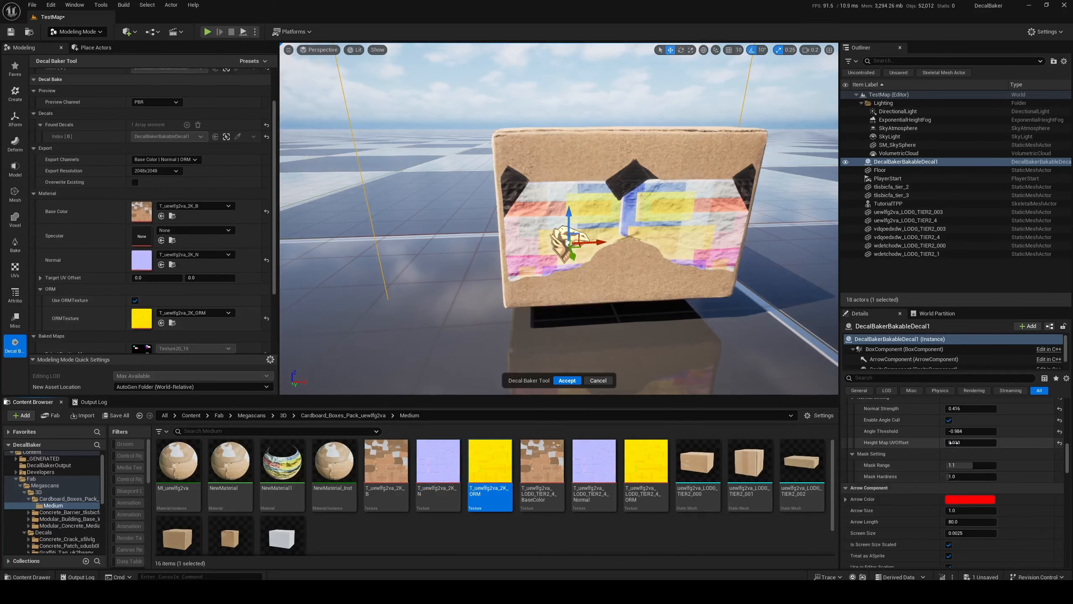
pyautogui.scroll(6, 954, 443)
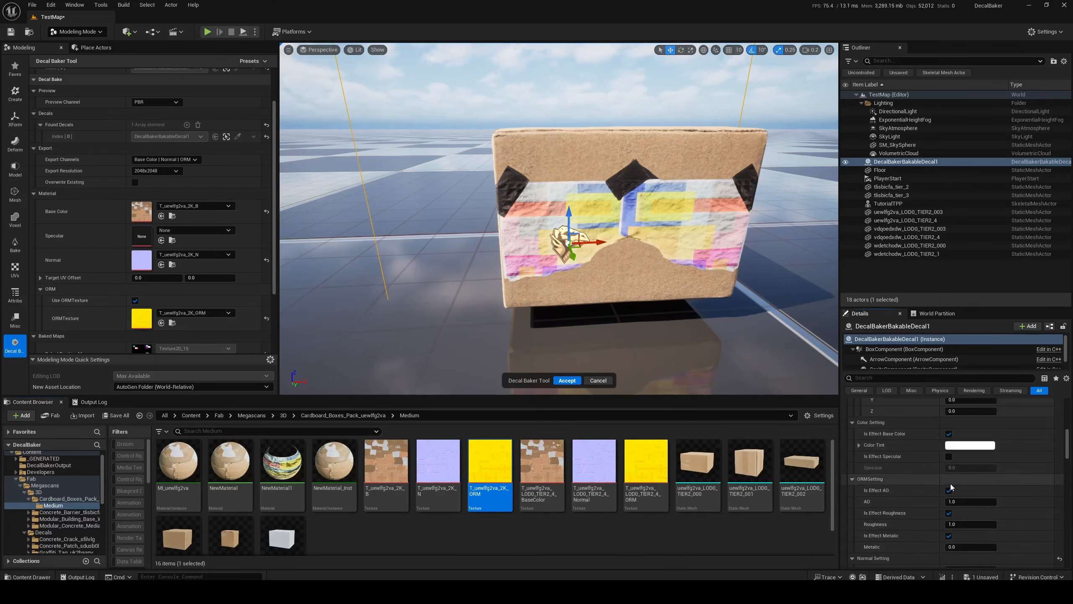
pyautogui.scroll(5, 951, 488)
pyautogui.click(949, 473)
pyautogui.moveTo(595, 245); pyautogui.dragTo(657, 245)
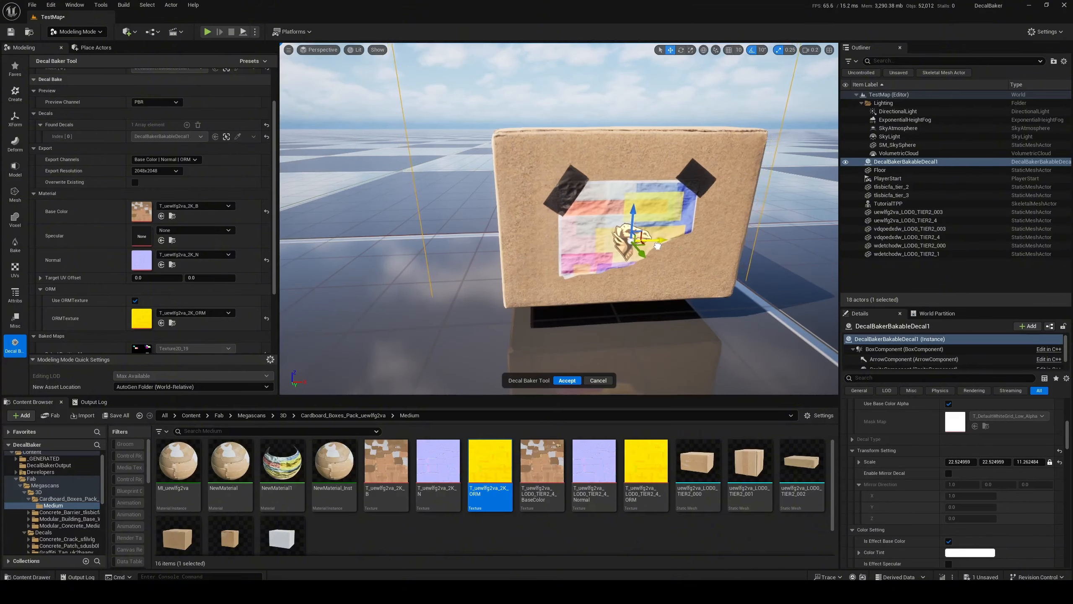
# Set the export resolution to 4096x4096 with Overwrite Existing enabled and bake the decal textures again
pyautogui.press('w')
pyautogui.moveTo(657, 245); pyautogui.dragTo(697, 231, button='right')
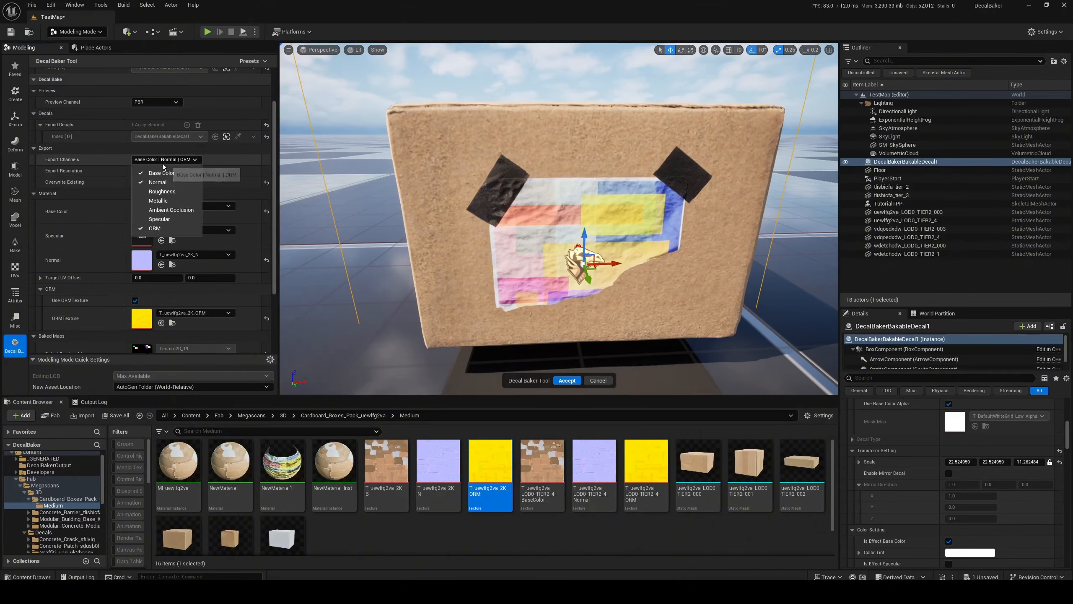
pyautogui.click(166, 227)
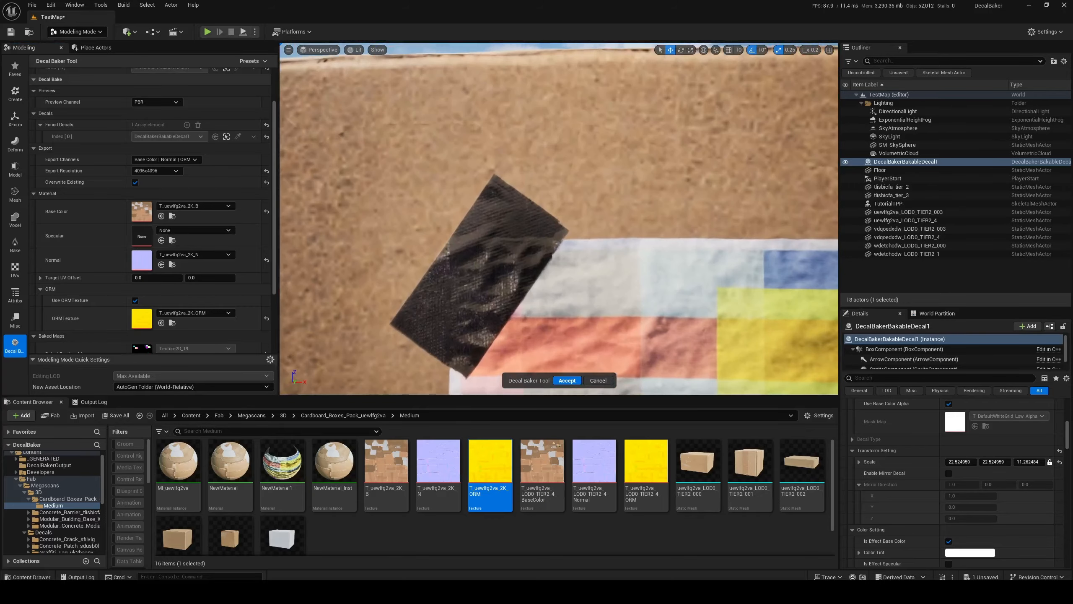
pyautogui.scroll(-2, 217, 321)
pyautogui.scroll(2, 217, 321)
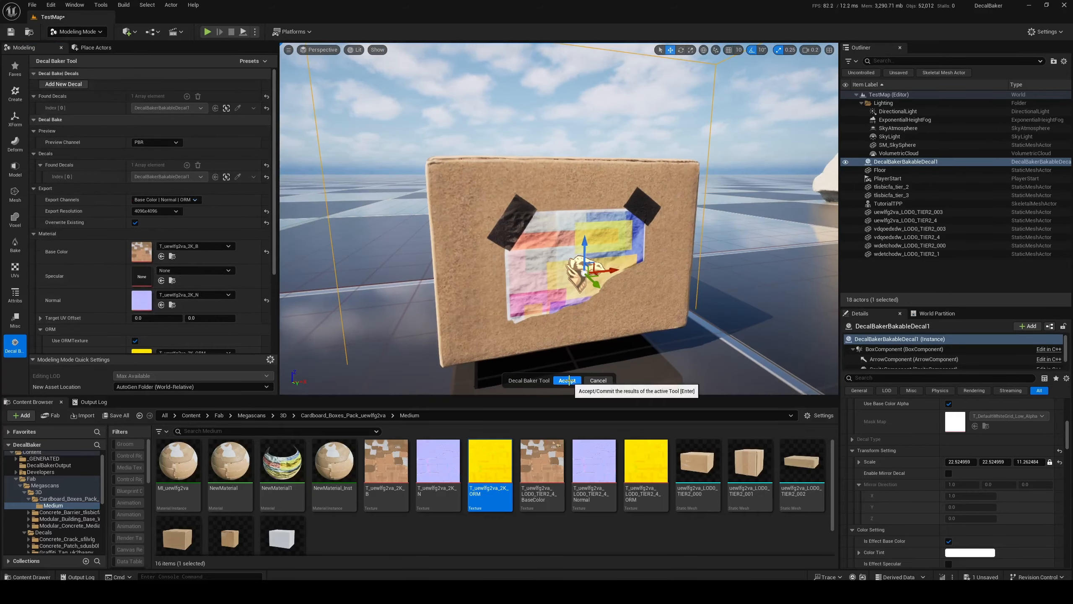
pyautogui.click(568, 381)
# Open MI_uewlfg2va and replace its base color, normal and ORM textures with the newly exported TIER2_4 ones
pyautogui.doubleClick(178, 461)
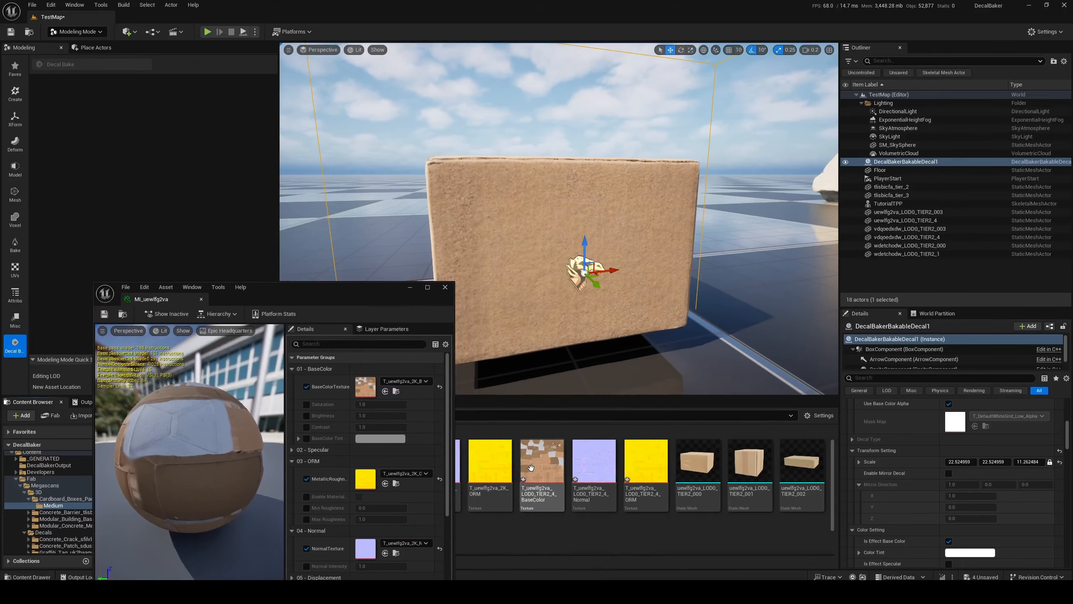
pyautogui.moveTo(371, 547); pyautogui.dragTo(371, 548)
pyautogui.moveTo(647, 461); pyautogui.dragTo(371, 479)
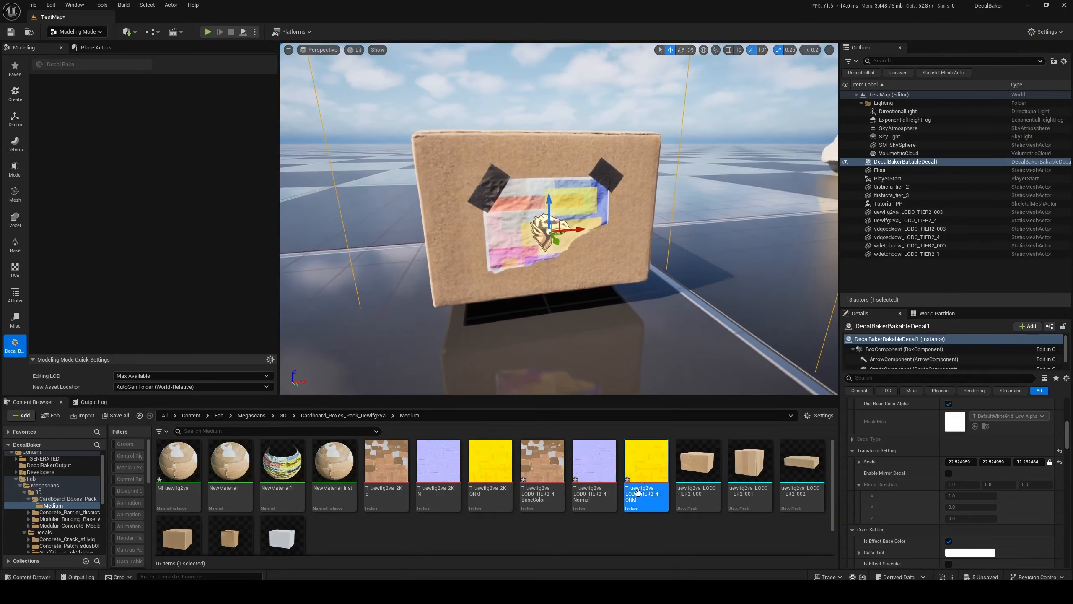
# Open the re-exported BaseColor texture in an enlarged window and examine the sharpness of the poster area
pyautogui.doubleClick(542, 461)
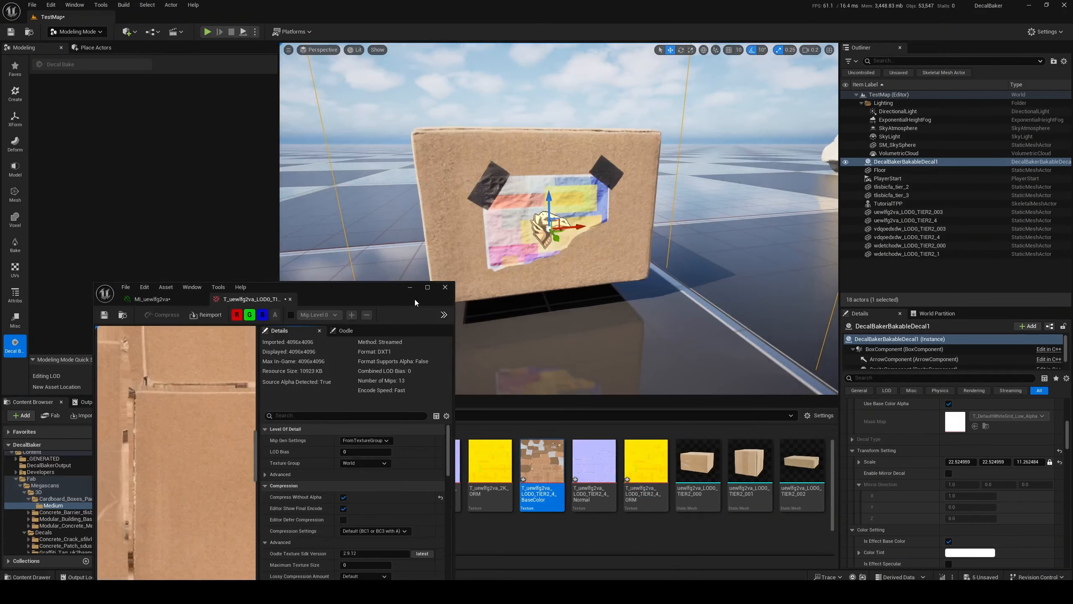
pyautogui.doubleClick(415, 303)
pyautogui.moveTo(344, 283); pyautogui.dragTo(85, 545, button='right')
pyautogui.scroll(8, 317, 284)
pyautogui.scroll(-8, 254, 293)
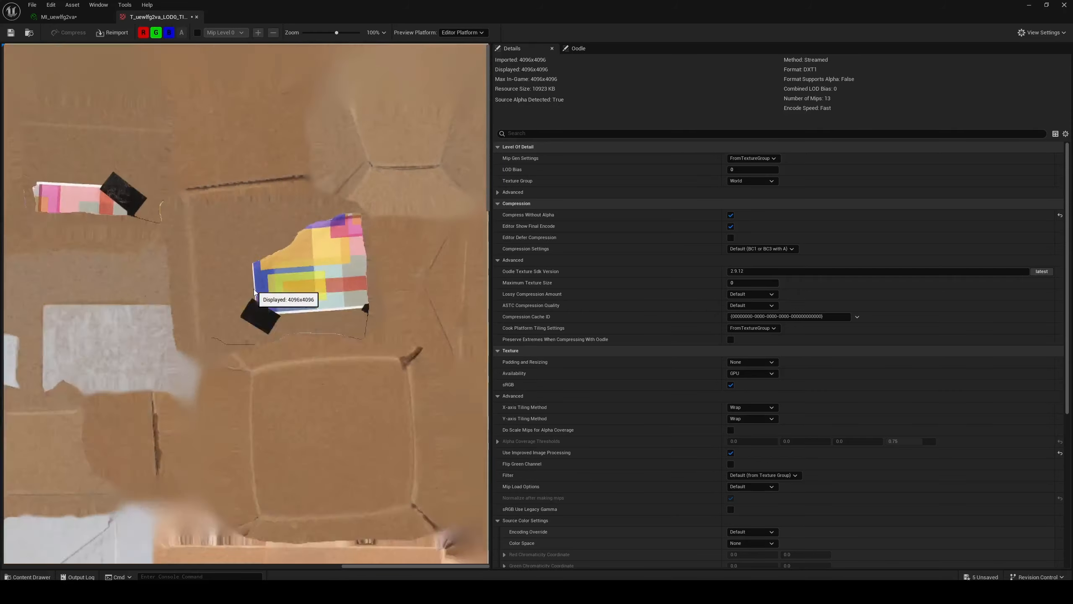
pyautogui.scroll(-4, 254, 292)
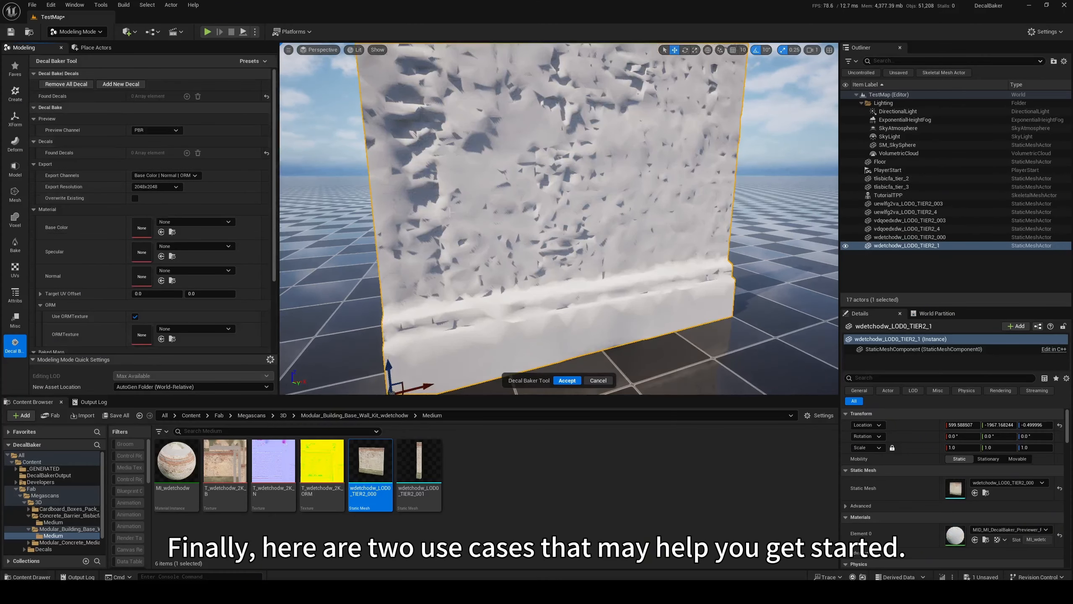
# Assign T_wdetchodw_2K_B, T_wdetchodw_2K_N and T_wdetchodw_2K_ORM as the wall's Base Color, Normal and ORM textures in the Decal Baker tool
pyautogui.moveTo(451, 212)
pyautogui.mouseDown(button='right')
pyautogui.moveTo(503, 212)
pyautogui.moveTo(454, 207)
pyautogui.moveTo(461, 190)
pyautogui.moveTo(451, 212)
pyautogui.mouseUp(button='right')
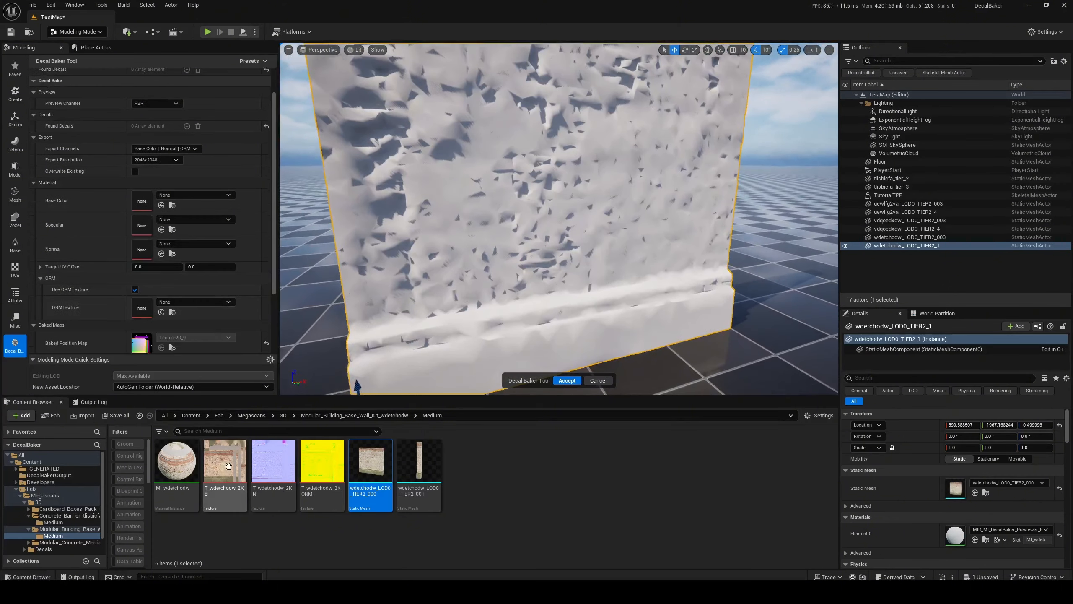
pyautogui.moveTo(224, 465); pyautogui.dragTo(143, 201)
pyautogui.moveTo(273, 465); pyautogui.dragTo(148, 249)
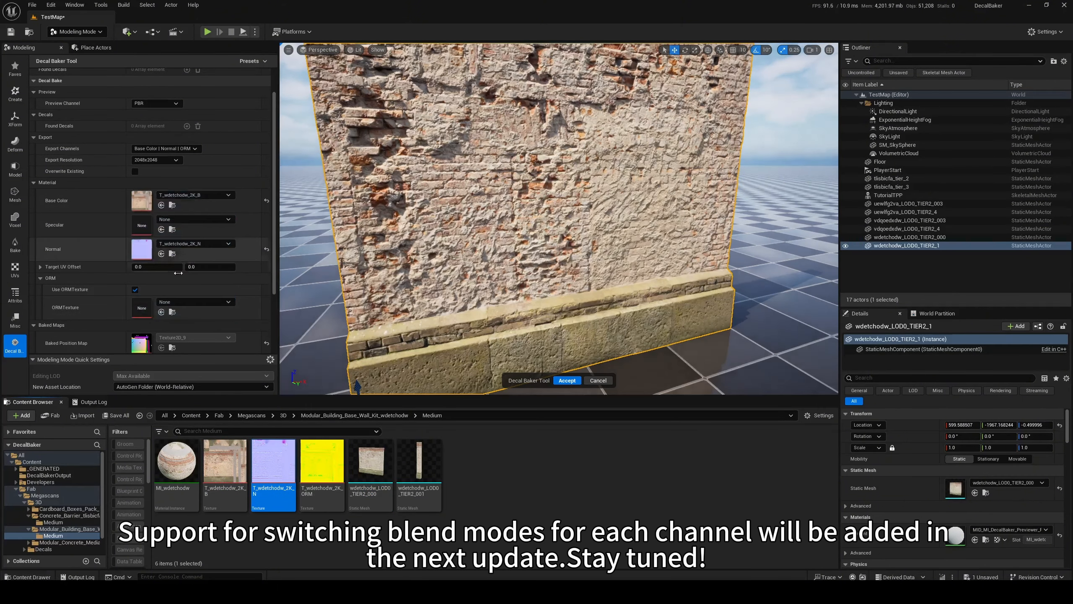
pyautogui.moveTo(322, 465); pyautogui.dragTo(160, 305)
pyautogui.moveTo(465, 211); pyautogui.dragTo(517, 282, button='right')
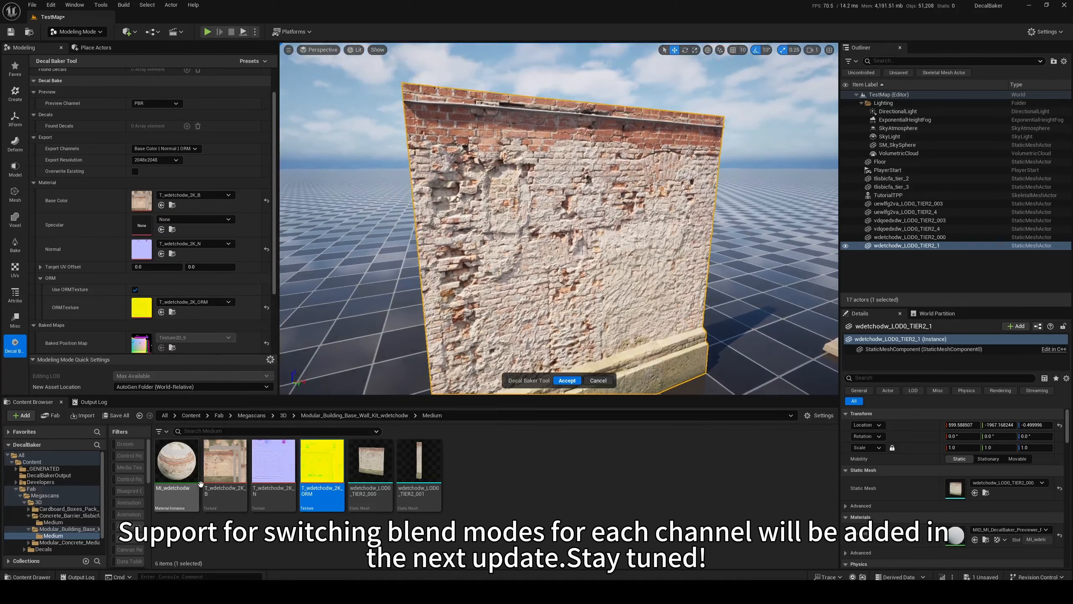
# Add a new bakeable decal to the wall and move it down from above onto the brick face
pyautogui.scroll(1, 104, 90)
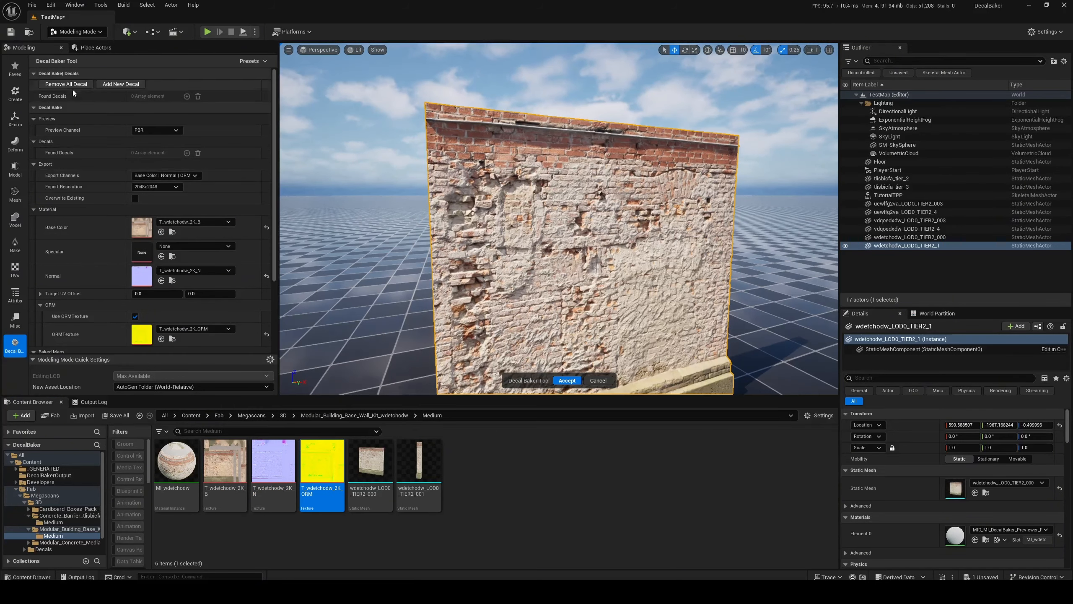
pyautogui.click(120, 85)
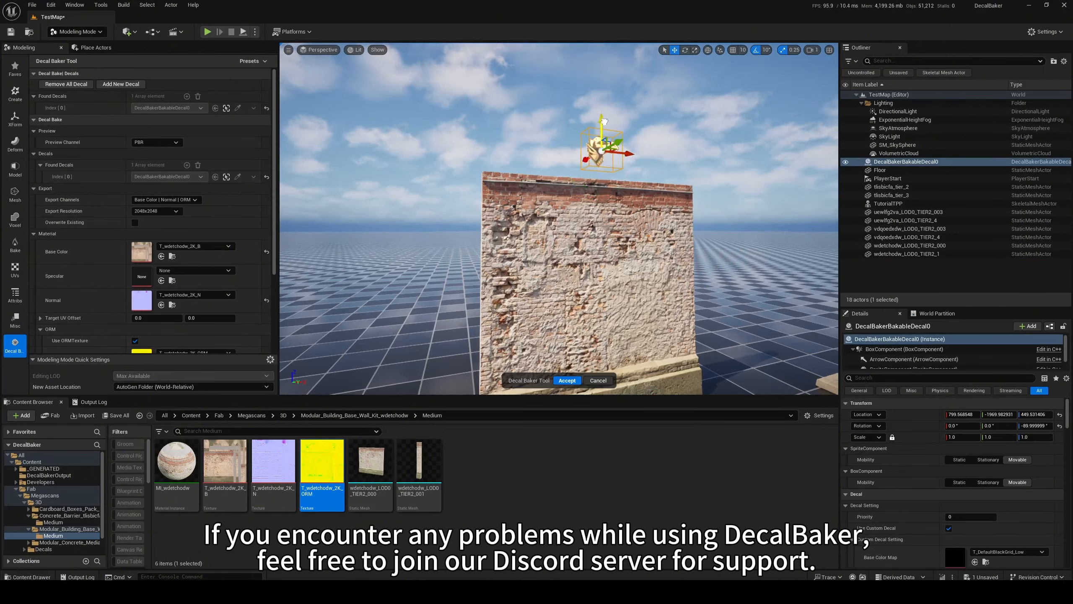
pyautogui.moveTo(604, 121); pyautogui.dragTo(605, 258)
pyautogui.moveTo(604, 259); pyautogui.dragTo(634, 274, button='right')
pyautogui.scroll(-10, 937, 490)
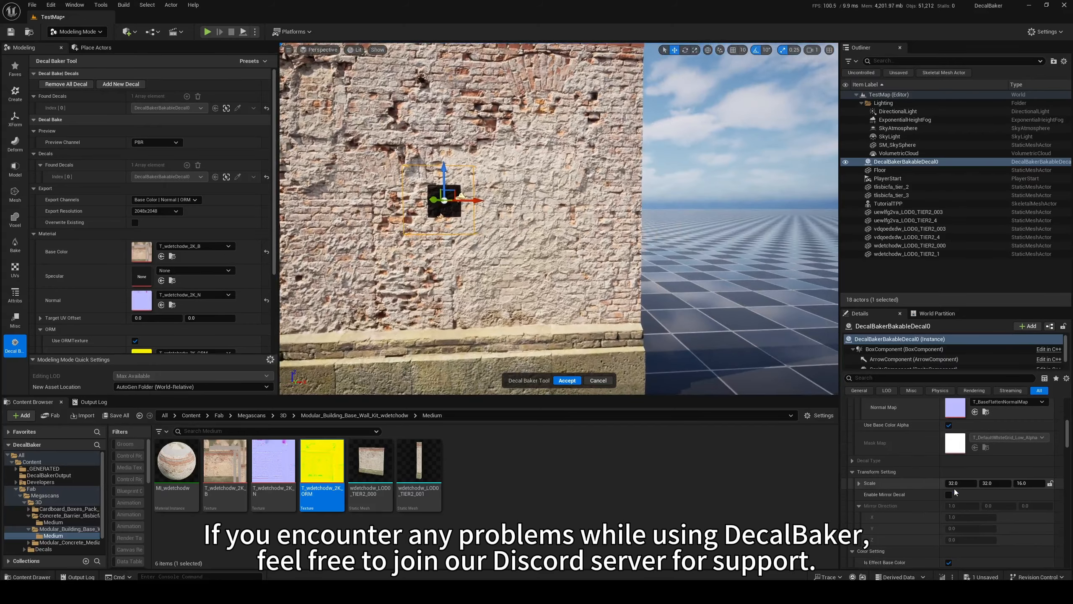
# Enlarge the wall decal to a Scale of about 265.3 × 195.5 × 50.7 so it covers the middle of the wall
pyautogui.scroll(5, 958, 503)
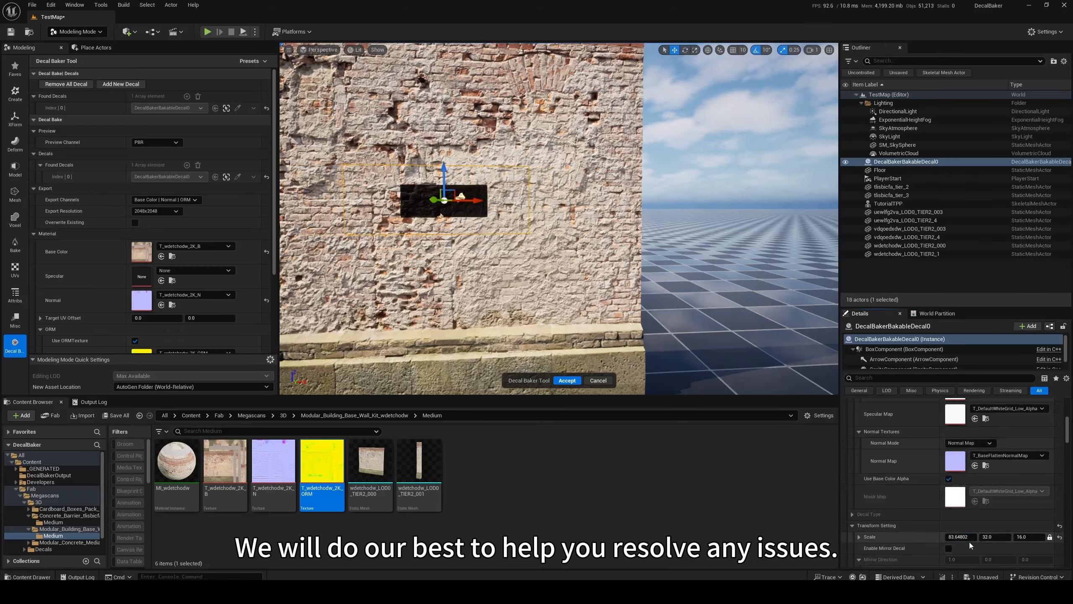
pyautogui.moveTo(970, 545); pyautogui.dragTo(1071, 555)
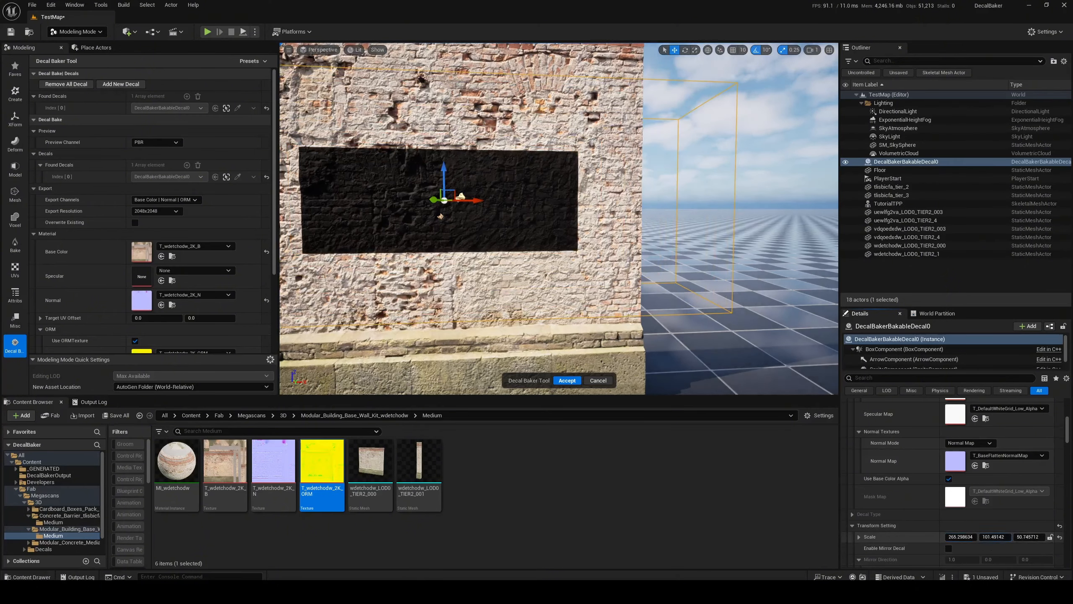
pyautogui.moveTo(996, 537); pyautogui.dragTo(1031, 536)
pyautogui.moveTo(558, 218); pyautogui.dragTo(423, 224, button='right')
pyautogui.scroll(-1, 57, 524)
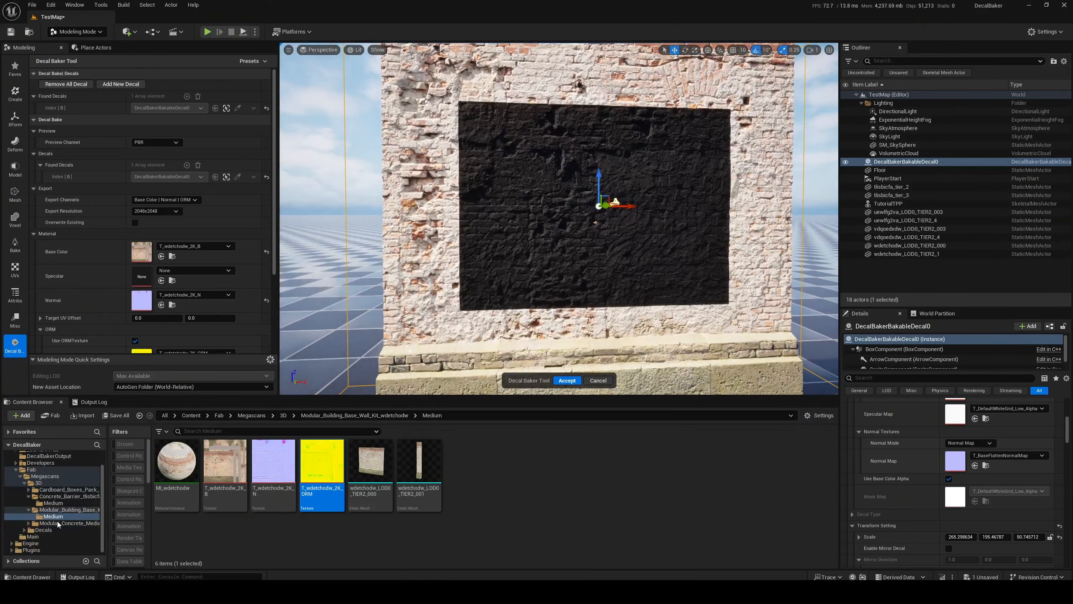
# Assign T_vlrkdiyc_2K_B-O from the Graffiti_vlrkdiyc decal folder as the decal's Base Color Map
pyautogui.click(47, 529)
pyautogui.doubleClick(371, 465)
pyautogui.doubleClick(176, 461)
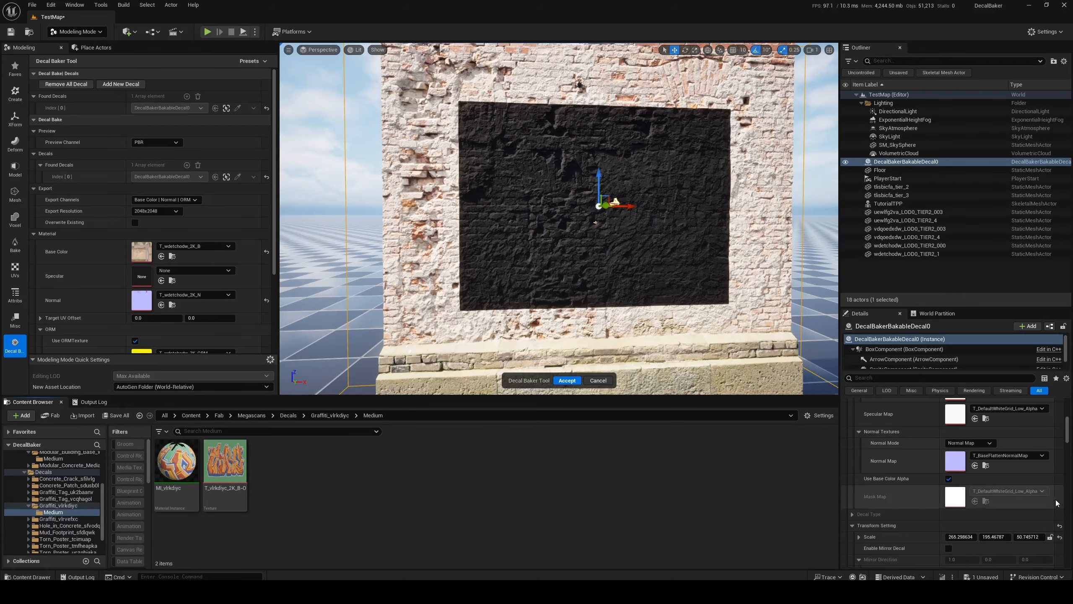
pyautogui.moveTo(237, 458); pyautogui.dragTo(955, 503)
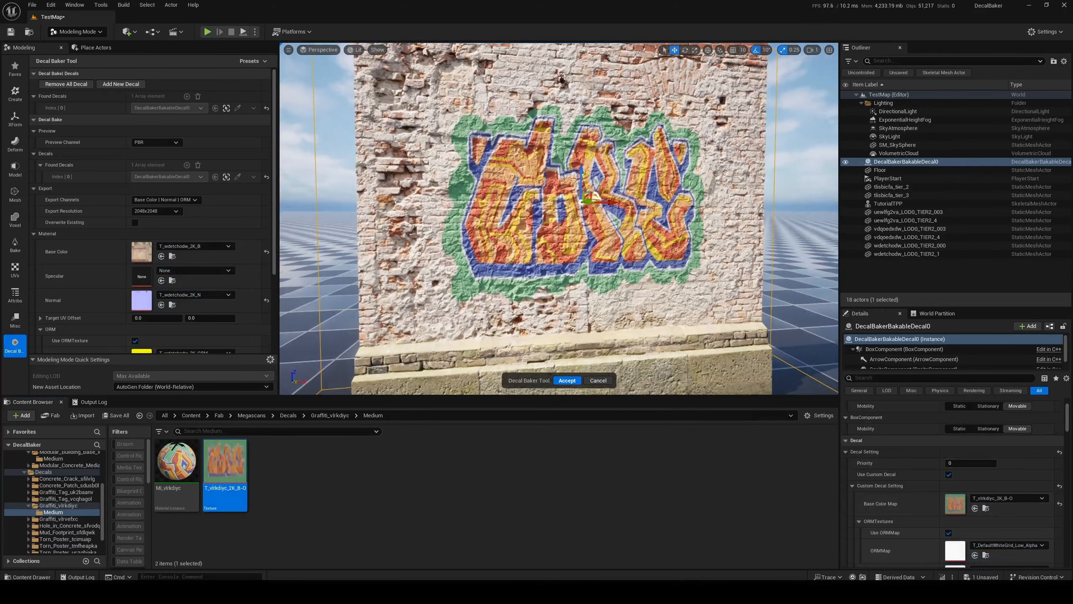
# Move the graffiti decal slightly up the brick wall and switch to the rotation gizmo
pyautogui.moveTo(594, 266); pyautogui.dragTo(594, 235)
pyautogui.moveTo(595, 235)
pyautogui.mouseDown(button='right')
pyautogui.moveTo(594, 296)
pyautogui.moveTo(600, 237)
pyautogui.mouseUp(button='right')
pyautogui.press('s')
pyautogui.press('w')
pyautogui.press('e')
pyautogui.moveTo(571, 220)
pyautogui.mouseDown()
pyautogui.moveTo(545, 199)
pyautogui.moveTo(592, 241)
pyautogui.moveTo(571, 220)
pyautogui.mouseUp()
pyautogui.moveTo(619, 210); pyautogui.dragTo(651, 223, button='right')
pyautogui.press('a')
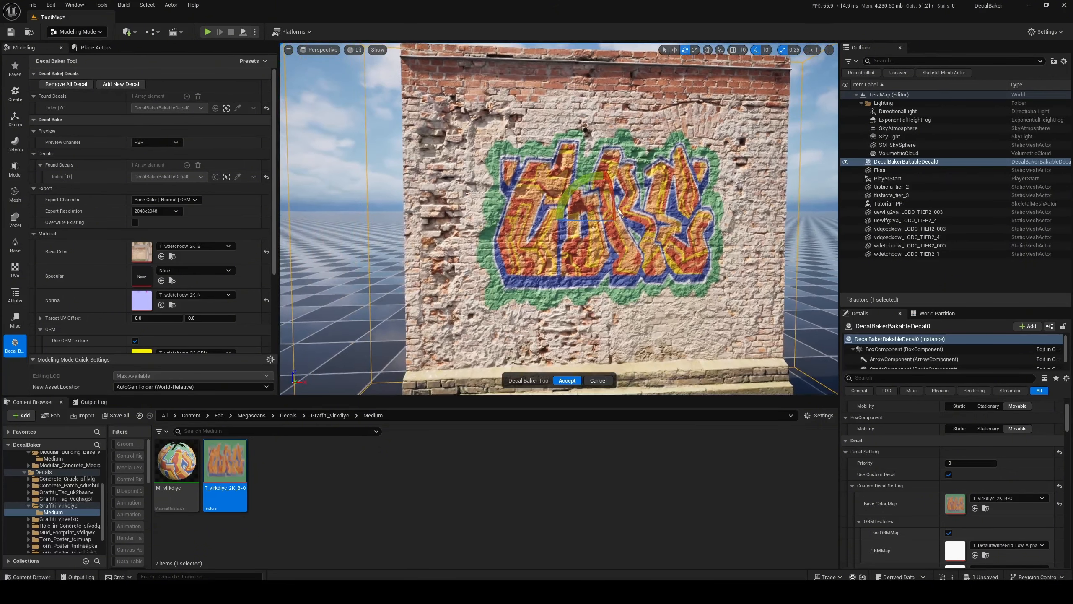
# Switch the viewport to the buffer visualization Overview and examine the graffiti decal in each channel
pyautogui.click(355, 49)
pyautogui.moveTo(406, 230)
pyautogui.click(469, 239)
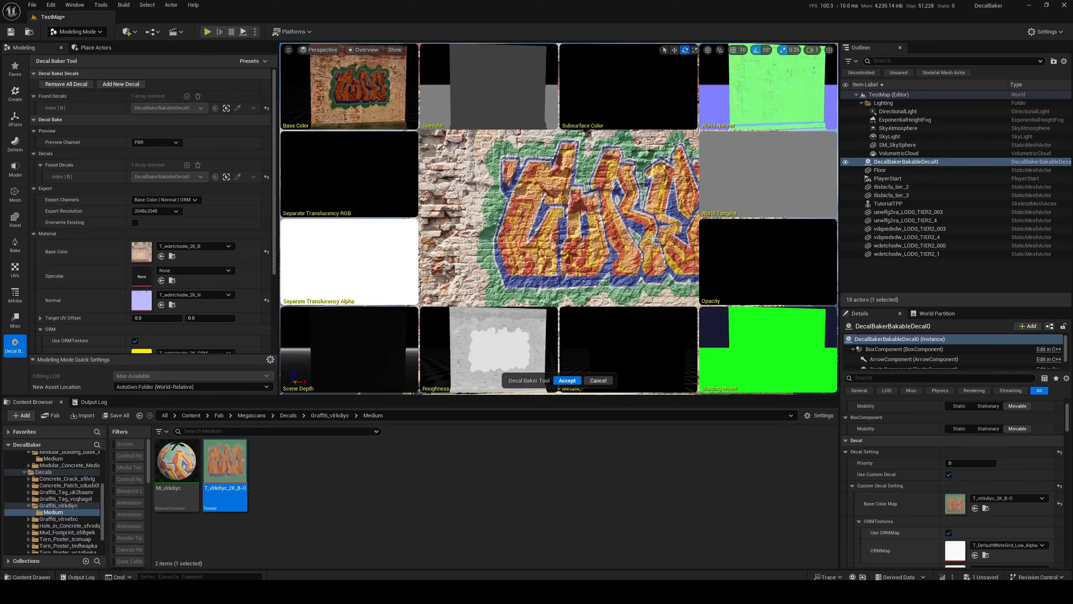
pyautogui.scroll(-5, 492, 206)
pyautogui.scroll(3, 492, 206)
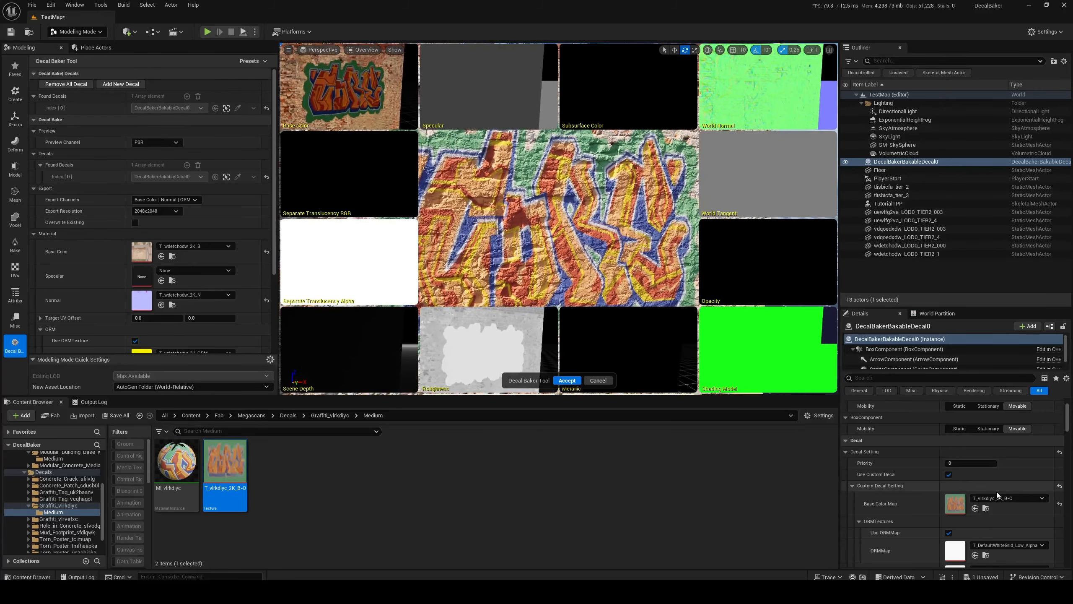
# Turn off the graffiti decal's roughness effect and enable its specular effect with Specular at 0.0
pyautogui.scroll(-5, 986, 483)
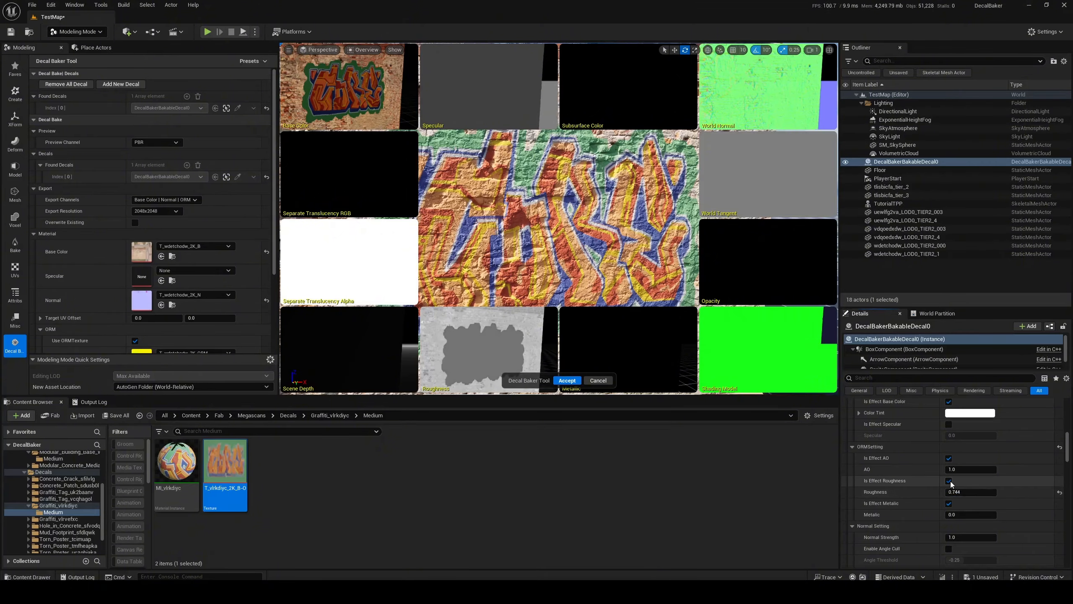
pyautogui.click(949, 482)
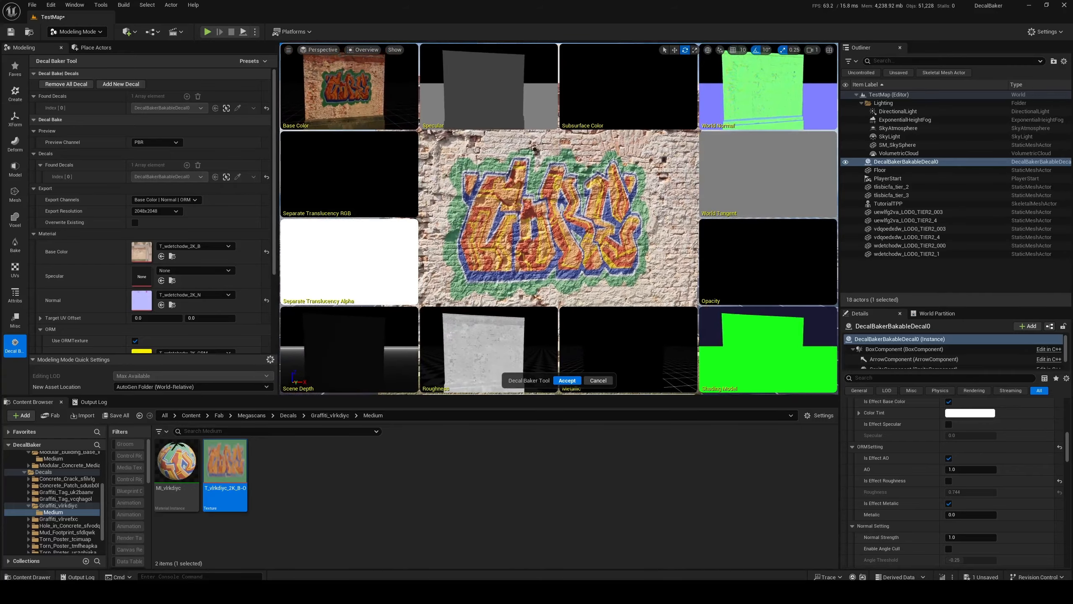
pyautogui.scroll(2, 943, 465)
pyautogui.click(949, 451)
pyautogui.moveTo(967, 461); pyautogui.dragTo(984, 462)
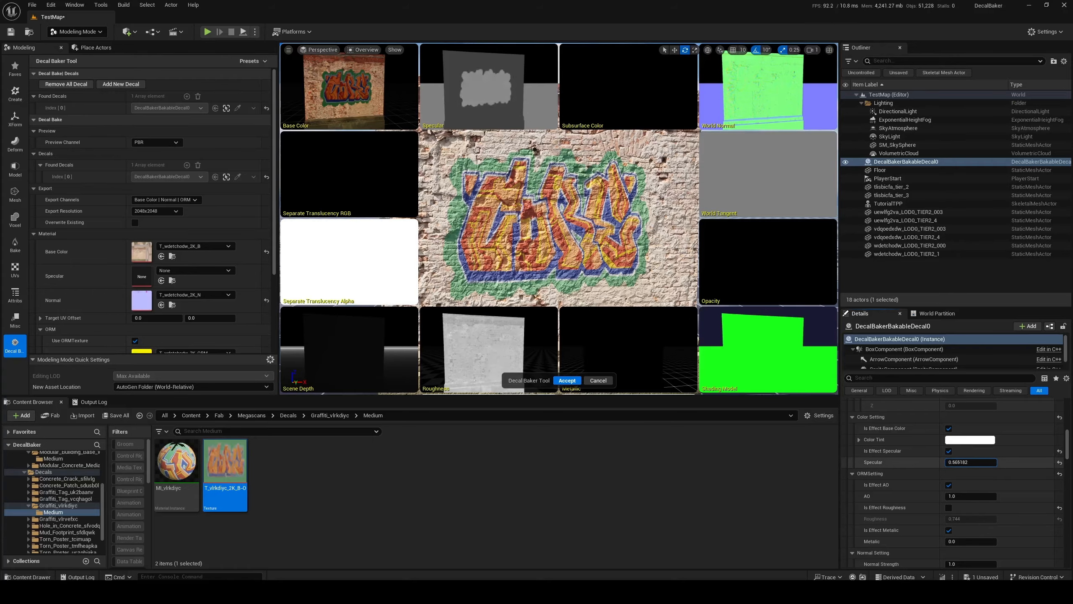
pyautogui.click(1060, 462)
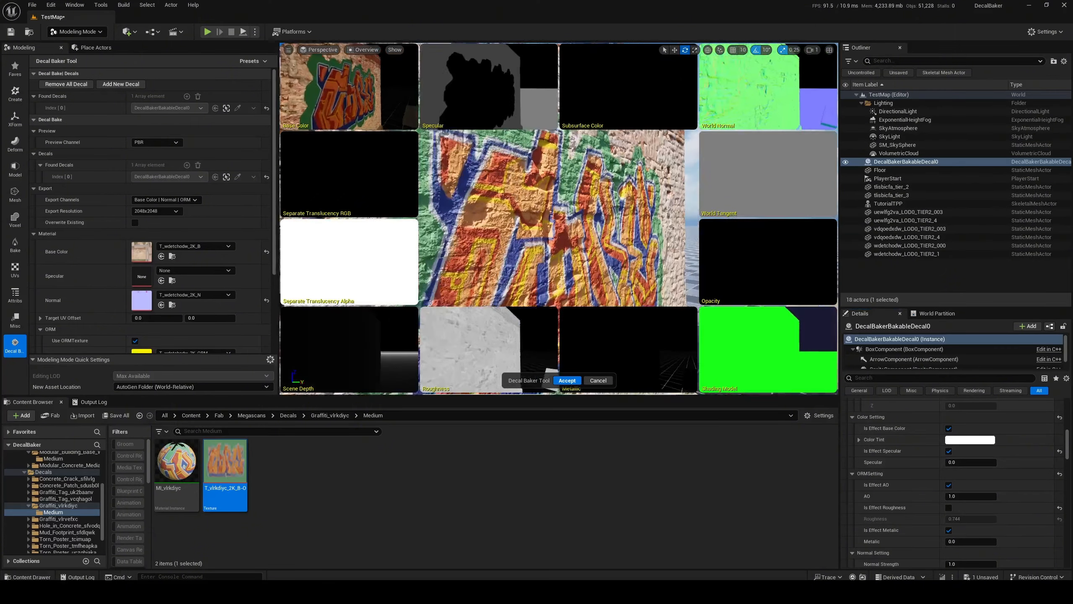
# Turn the decal's roughness effect back on with Roughness 0.712 and accept the bake
pyautogui.scroll(-2, 929, 513)
pyautogui.click(949, 481)
pyautogui.moveTo(968, 492)
pyautogui.mouseDown()
pyautogui.moveTo(989, 492)
pyautogui.moveTo(951, 492)
pyautogui.moveTo(982, 492)
pyautogui.mouseUp()
pyautogui.moveTo(638, 265); pyautogui.dragTo(543, 262, button='right')
pyautogui.press('w')
pyautogui.press('s')
pyautogui.press('q')
pyautogui.click(568, 381)
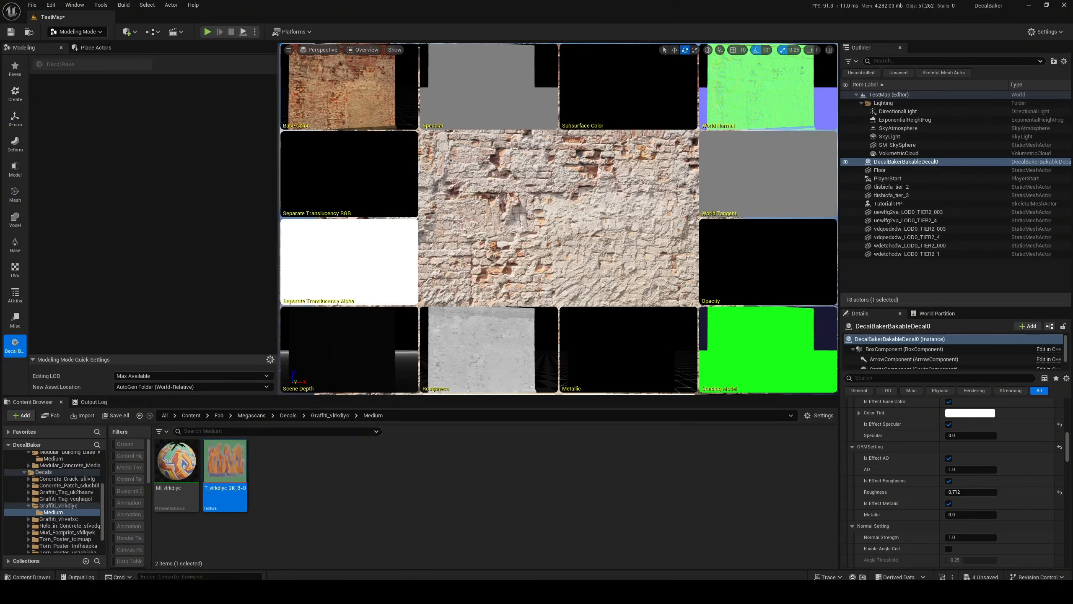
# Return the viewport to Lit shading and locate the wall's static mesh in its asset folder
pyautogui.click(375, 50)
pyautogui.click(366, 74)
pyautogui.click(717, 332)
pyautogui.moveTo(716, 332); pyautogui.dragTo(717, 360, button='right')
pyautogui.scroll(1, 1045, 446)
pyautogui.scroll(4, 1018, 445)
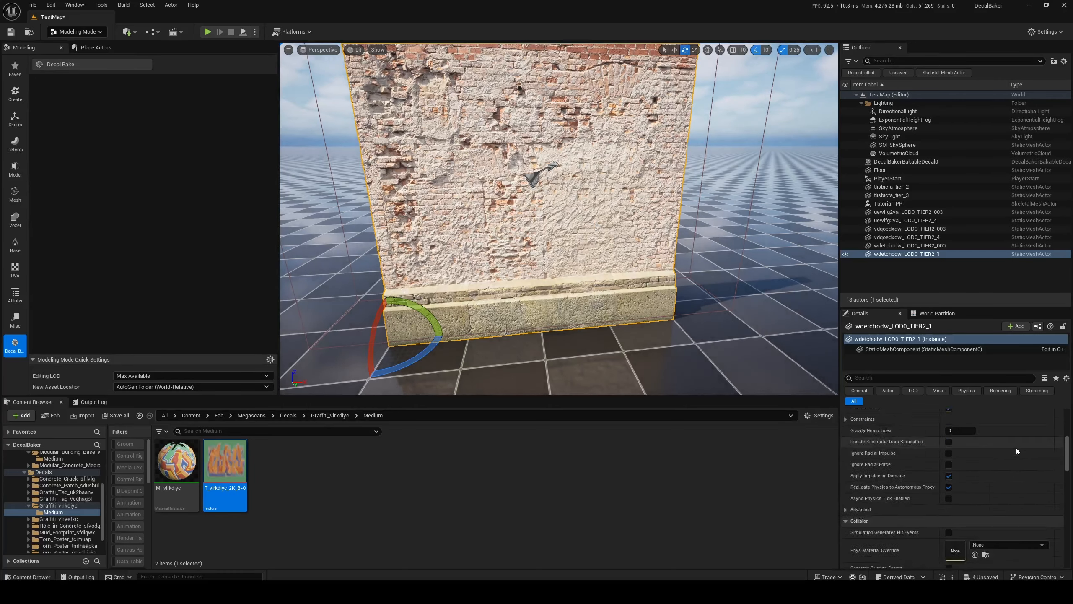
pyautogui.click(986, 426)
pyautogui.click(224, 491)
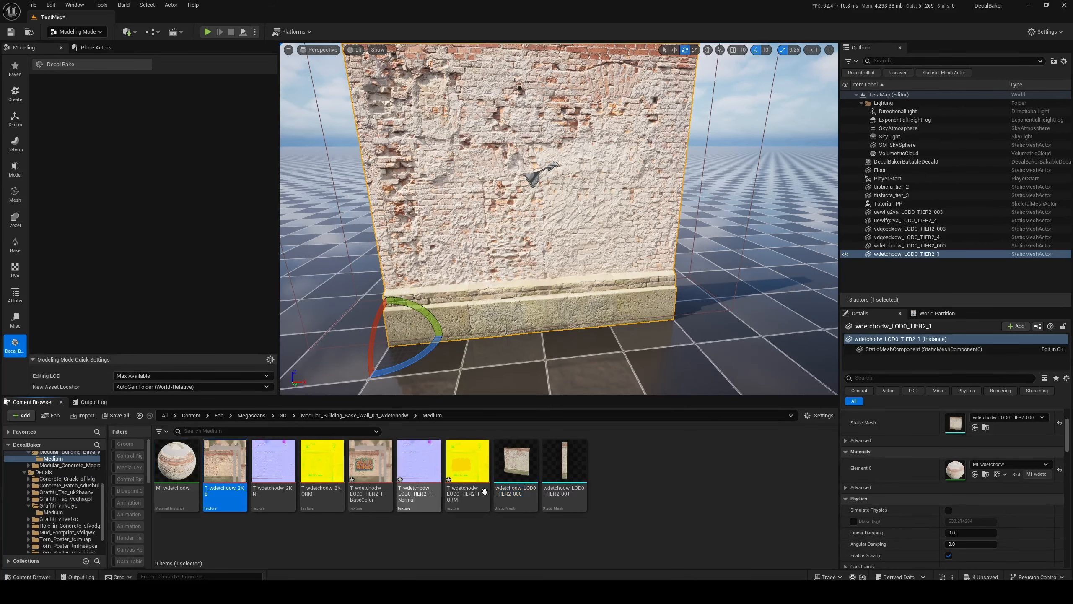
# Open the wall's MI_wdetchodw material instance and select the exported T_wdetchodw_LOD0_TIER2_1_BaseColor texture
pyautogui.doubleClick(168, 475)
pyautogui.moveTo(613, 17); pyautogui.dragTo(133, 232)
pyautogui.click(379, 474)
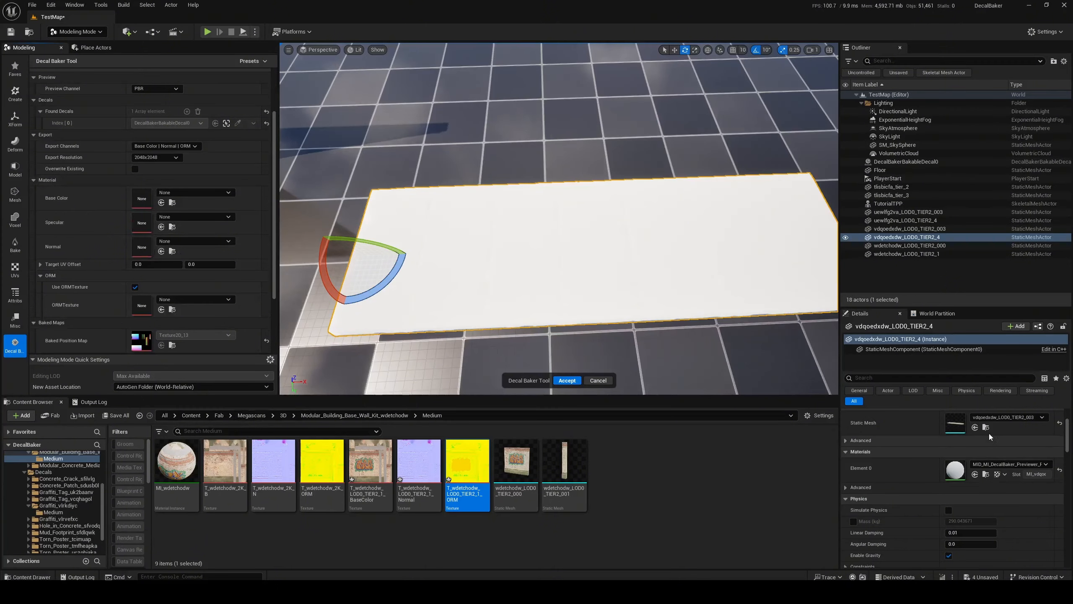
# Assign T_vdqoedxdw_2K_B, T_vdqoedxdw_2K_N and T_vdqoedxdw_2K_ORM as the concrete slab's Base Color, Normal and ORM textures in the Decal Baker tool
pyautogui.click(986, 427)
pyautogui.moveTo(225, 465); pyautogui.dragTo(142, 203)
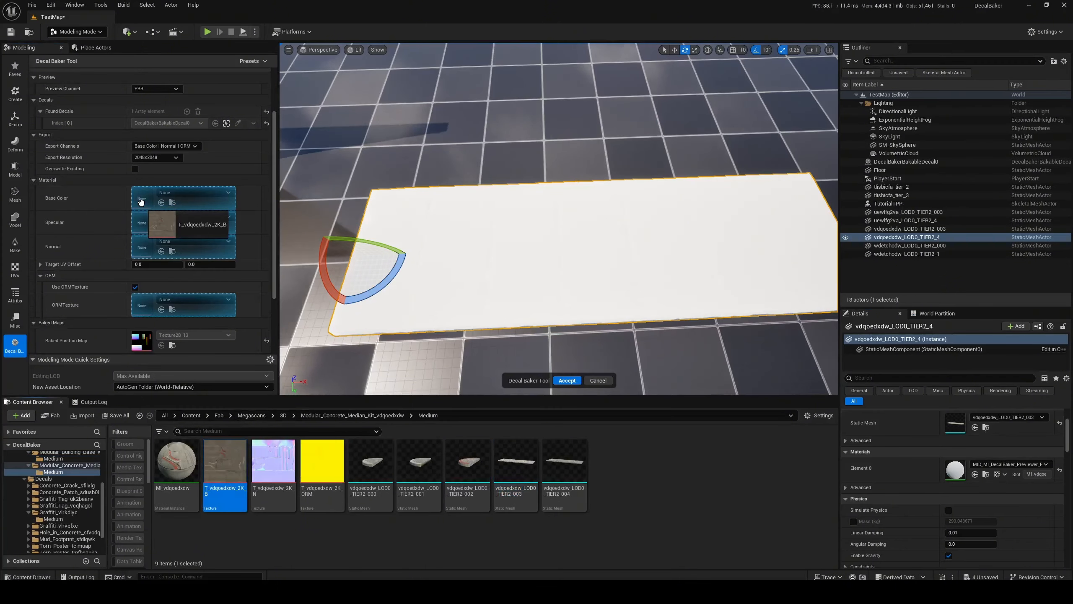
pyautogui.moveTo(273, 461); pyautogui.dragTo(142, 246)
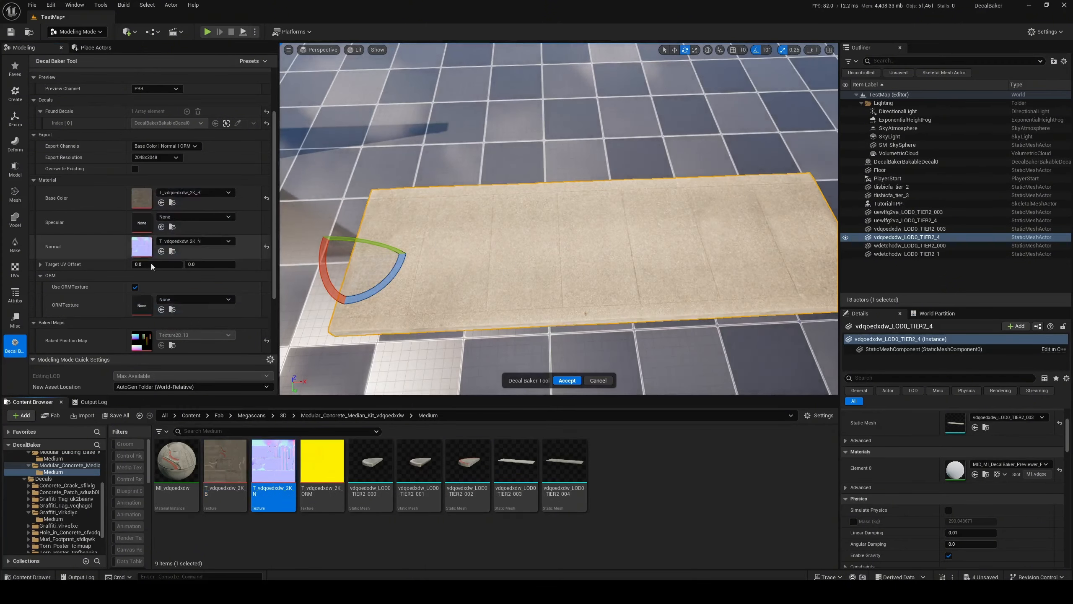
pyautogui.moveTo(322, 461); pyautogui.dragTo(142, 304)
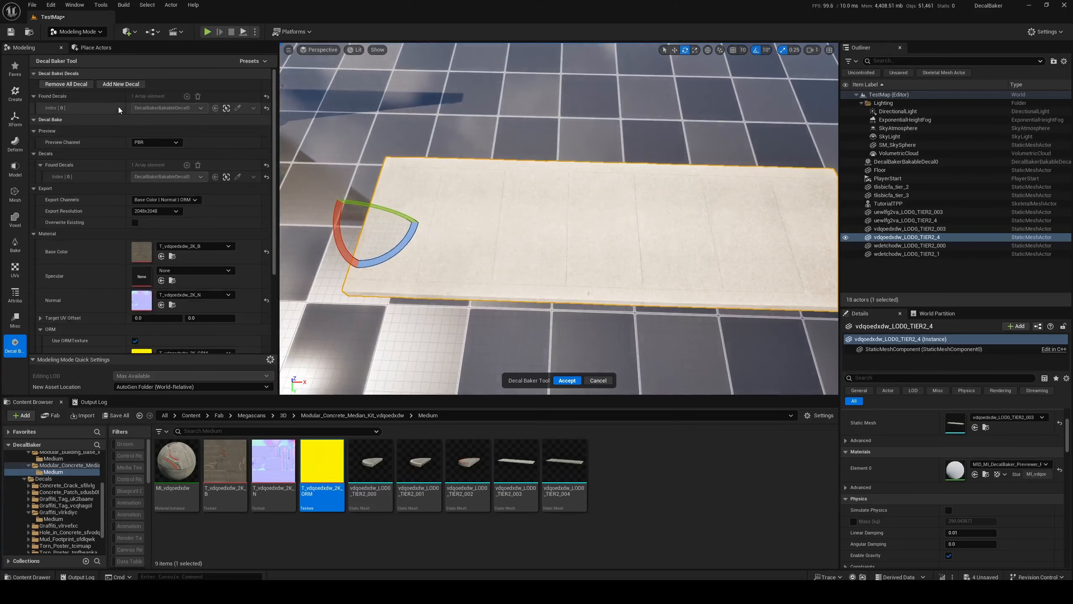
# Add a new bakeable decal and place it on the top face of the concrete slab
pyautogui.click(121, 84)
pyautogui.moveTo(634, 191); pyautogui.dragTo(639, 221)
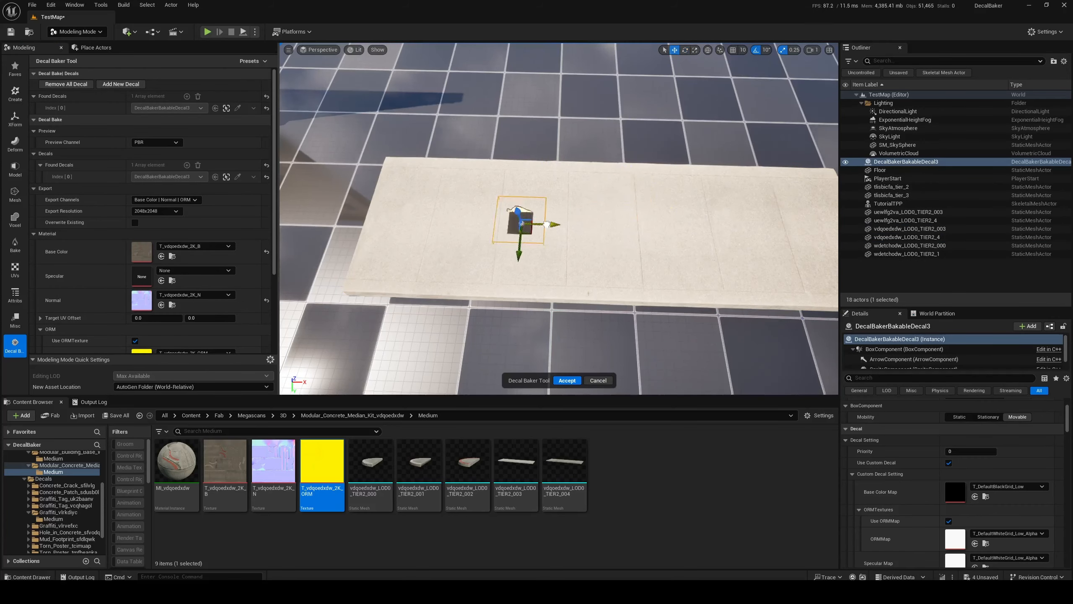
pyautogui.press('f')
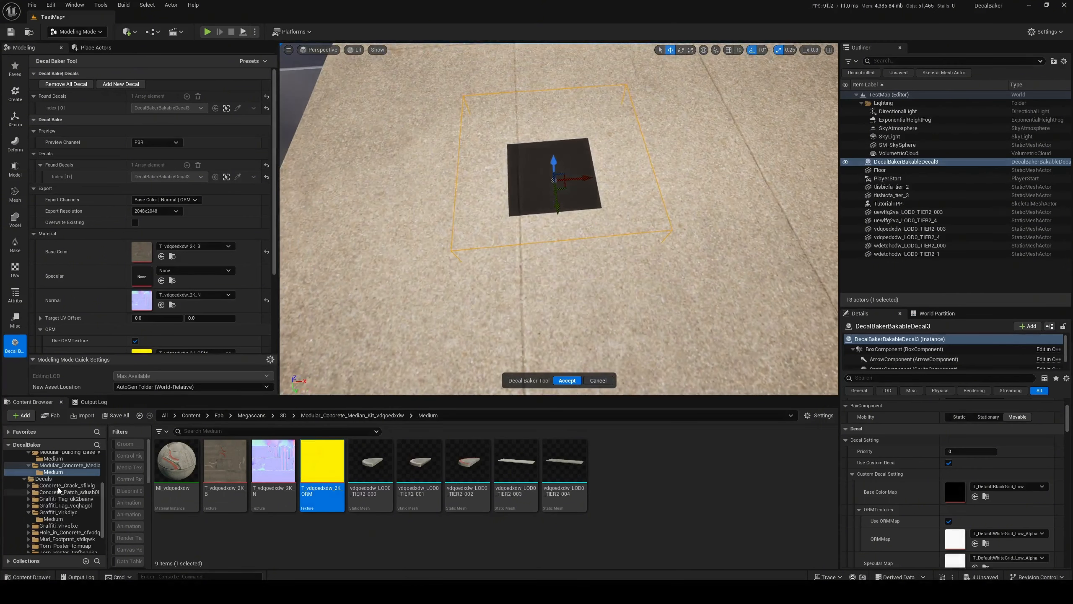
# Assign T_sfonhmg_2K_B-O, T_sfonhmg_2K_N and T_sfonhmg_2K_ORM from the White_Road_Line folder as the decal's Base Color, Normal and ORM maps
pyautogui.scroll(-3, 59, 490)
pyautogui.click(67, 537)
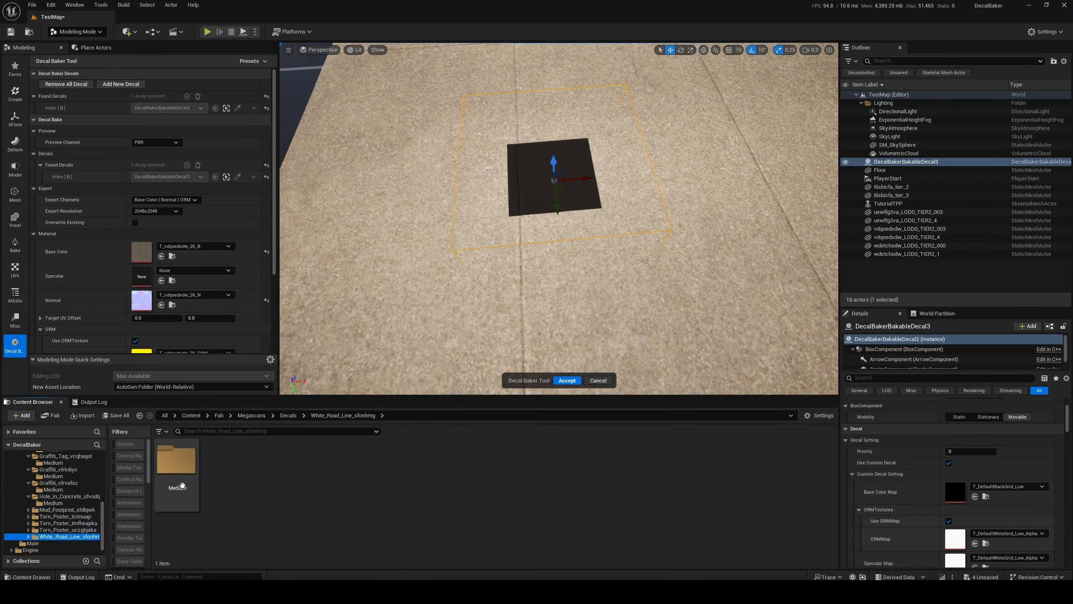
pyautogui.doubleClick(182, 485)
pyautogui.moveTo(225, 469); pyautogui.dragTo(968, 487)
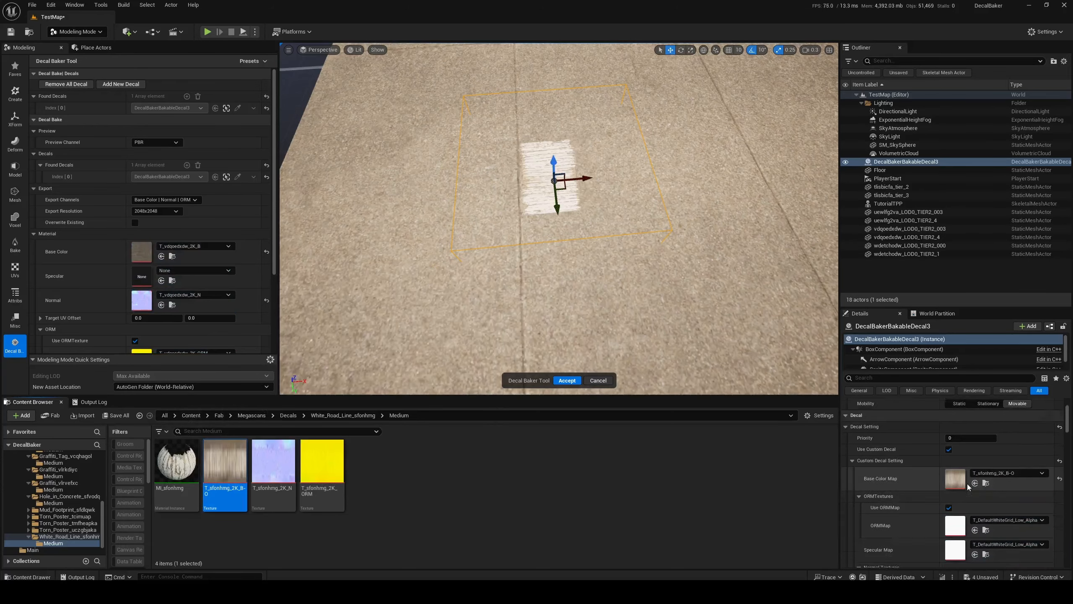
pyautogui.scroll(-3, 963, 487)
pyautogui.moveTo(291, 488); pyautogui.dragTo(956, 518)
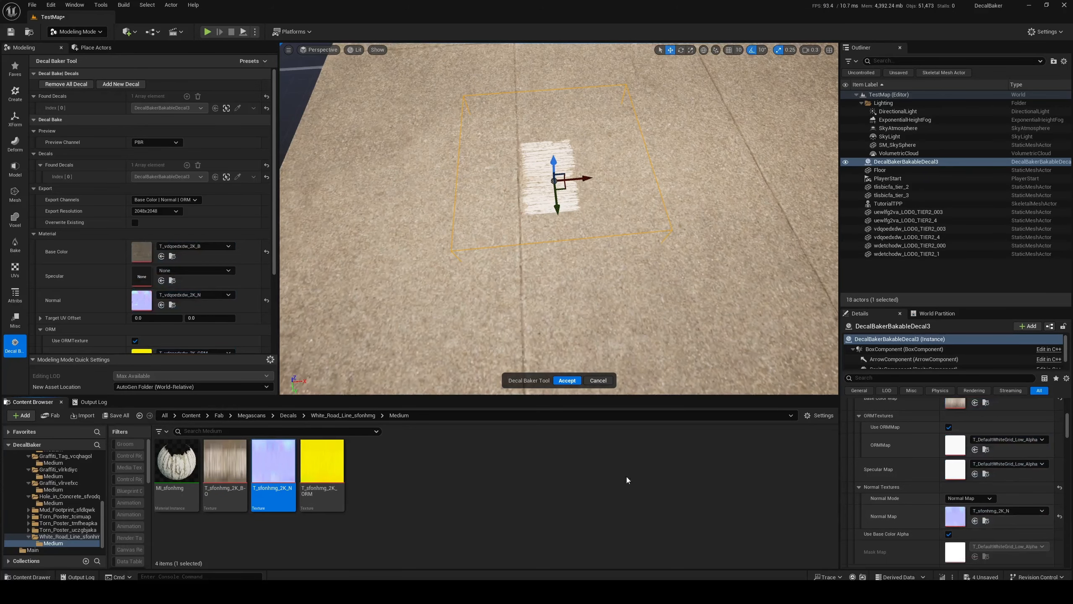
pyautogui.moveTo(323, 465); pyautogui.dragTo(958, 446)
# Stretch the road-line decal's X Scale to about 471.8 and reposition it along the slab's long edge
pyautogui.moveTo(676, 219); pyautogui.dragTo(676, 190, button='right')
pyautogui.press('s')
pyautogui.scroll(1, 684, 211)
pyautogui.scroll(-7, 972, 486)
pyautogui.moveTo(961, 458); pyautogui.dragTo(1023, 458)
pyautogui.moveTo(592, 219); pyautogui.dragTo(608, 236, button='right')
pyautogui.moveTo(507, 247); pyautogui.dragTo(599, 229)
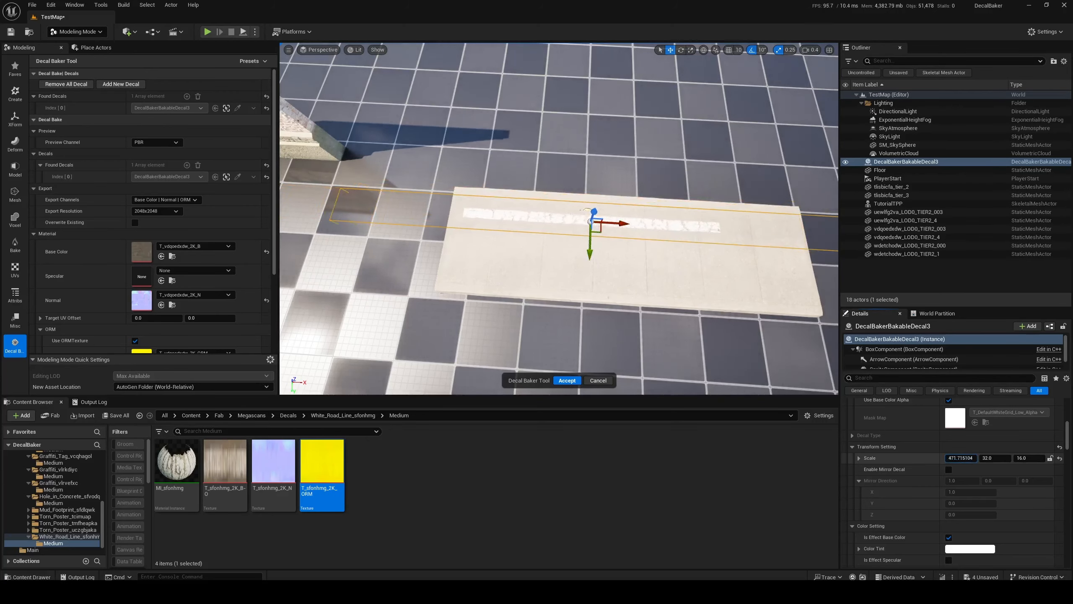
# Shift the road line toward one end of the slab and reduce its Scale proportionally to about 190.9 × 16.7 × 8.3
pyautogui.moveTo(600, 253); pyautogui.dragTo(577, 241, button='right')
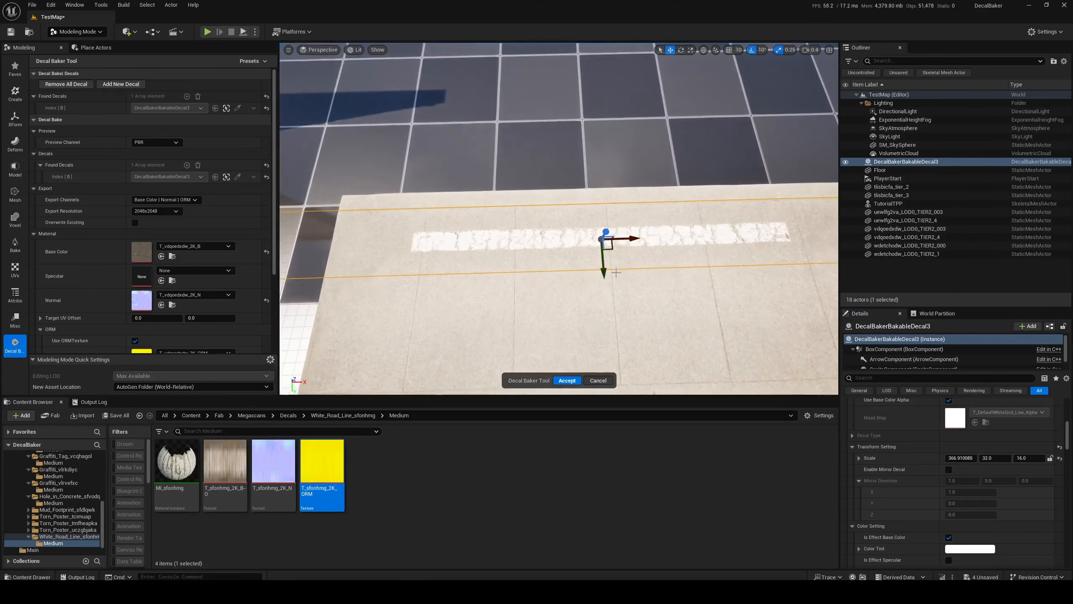
pyautogui.moveTo(611, 245); pyautogui.dragTo(513, 242)
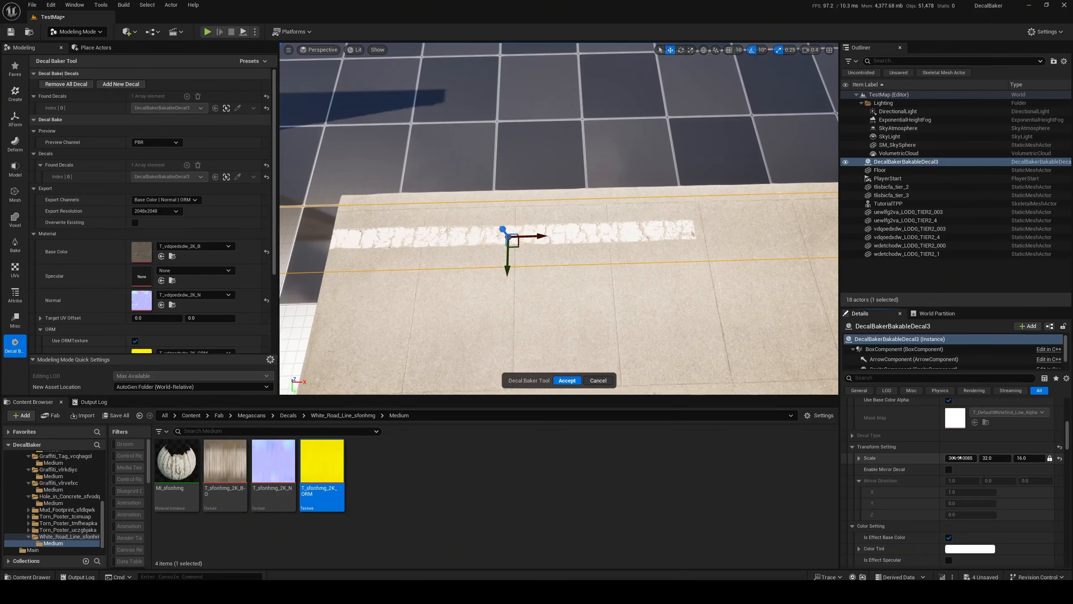
pyautogui.moveTo(961, 458); pyautogui.dragTo(915, 438)
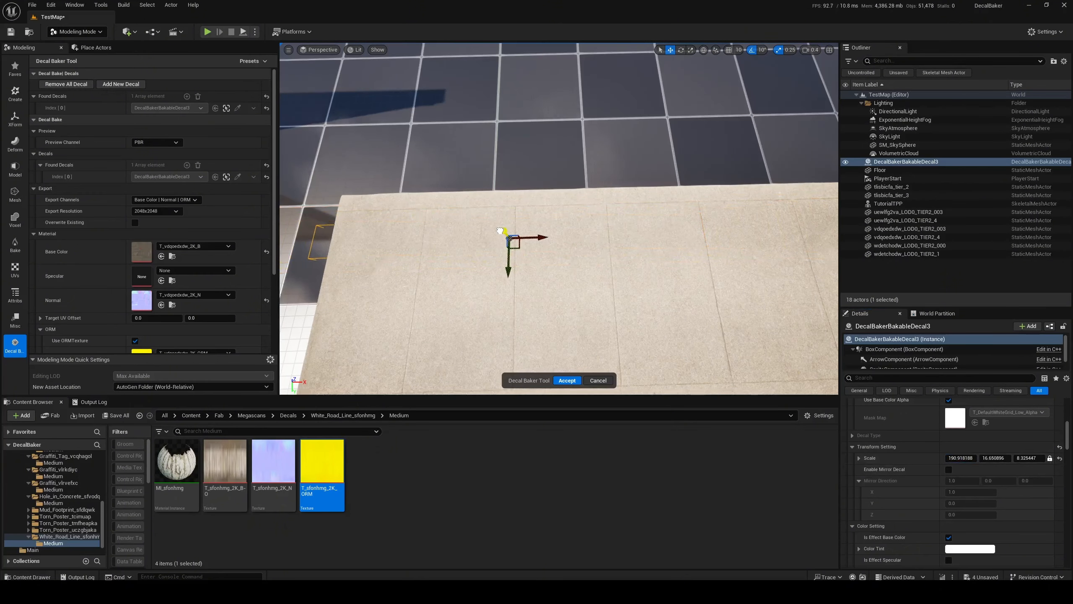
# Move the road-line decal to the end of the slab and duplicate it three times end to end along the edge
pyautogui.moveTo(501, 231); pyautogui.dragTo(439, 234)
pyautogui.keyDown('alt'); pyautogui.moveTo(440, 234); pyautogui.dragTo(520, 233); pyautogui.keyUp('alt')
pyautogui.keyDown('alt'); pyautogui.moveTo(520, 233); pyautogui.dragTo(579, 232); pyautogui.keyUp('alt')
pyautogui.keyDown('alt'); pyautogui.moveTo(580, 232); pyautogui.dragTo(634, 229); pyautogui.keyUp('alt')
# Enable Angle Cull on the last road-line copy and lower its Angle Threshold to clear the paint from the slab's side face
pyautogui.moveTo(637, 232); pyautogui.dragTo(567, 203, button='right')
pyautogui.scroll(-2, 1003, 525)
pyautogui.scroll(-2, 1003, 525)
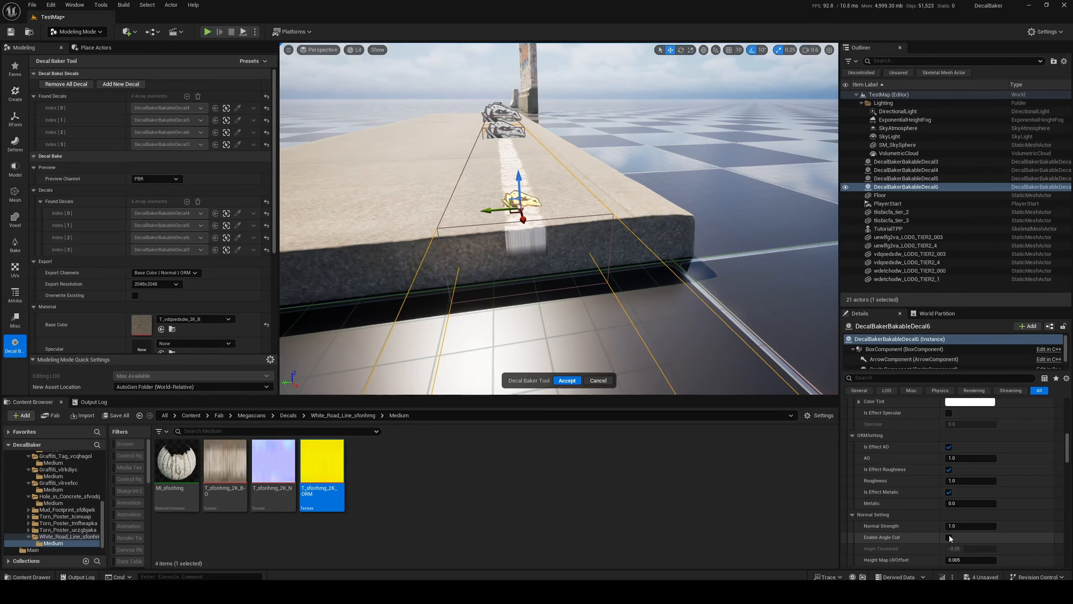
pyautogui.click(949, 538)
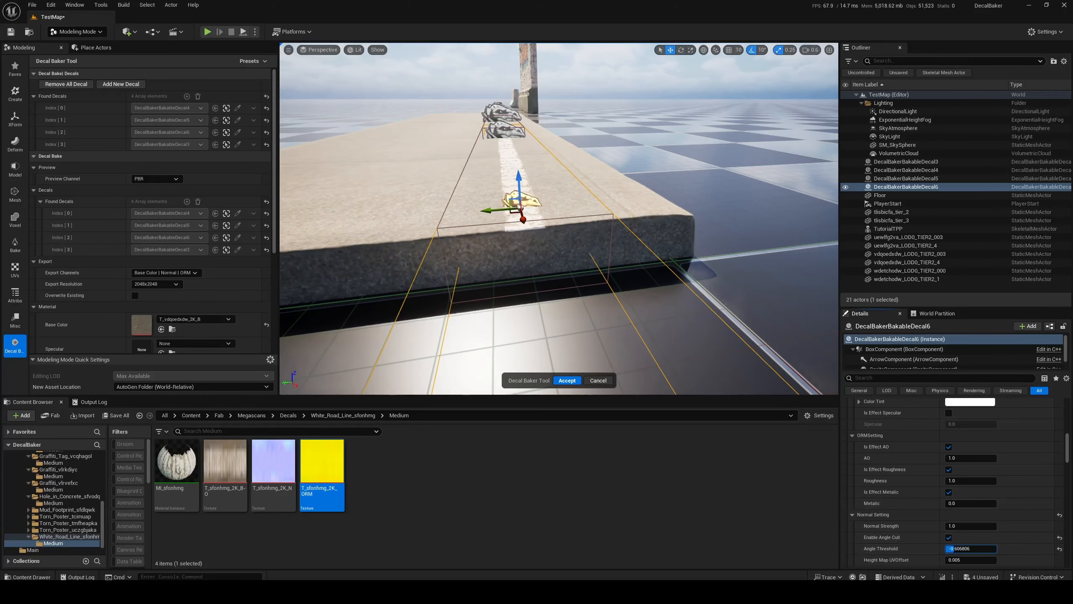
# Enable Angle Cull on the first road-line decal at the slab's opposite end, with an Angle Threshold of about -0.743
pyautogui.moveTo(718, 271); pyautogui.dragTo(584, 248, button='right')
pyautogui.click(579, 243)
pyautogui.scroll(-2, 954, 490)
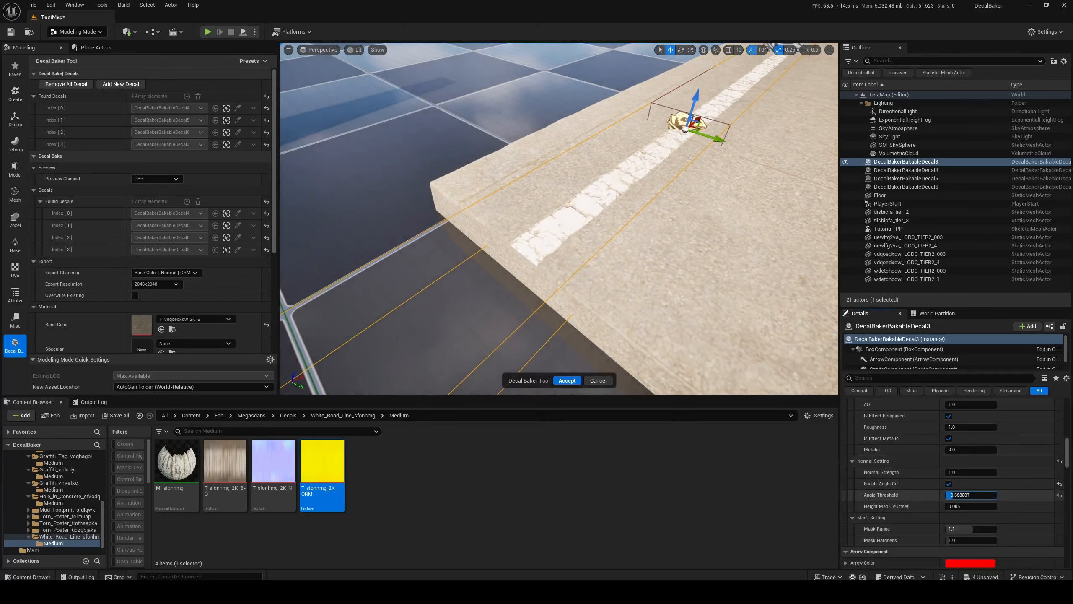
pyautogui.moveTo(622, 249); pyautogui.dragTo(528, 275, button='right')
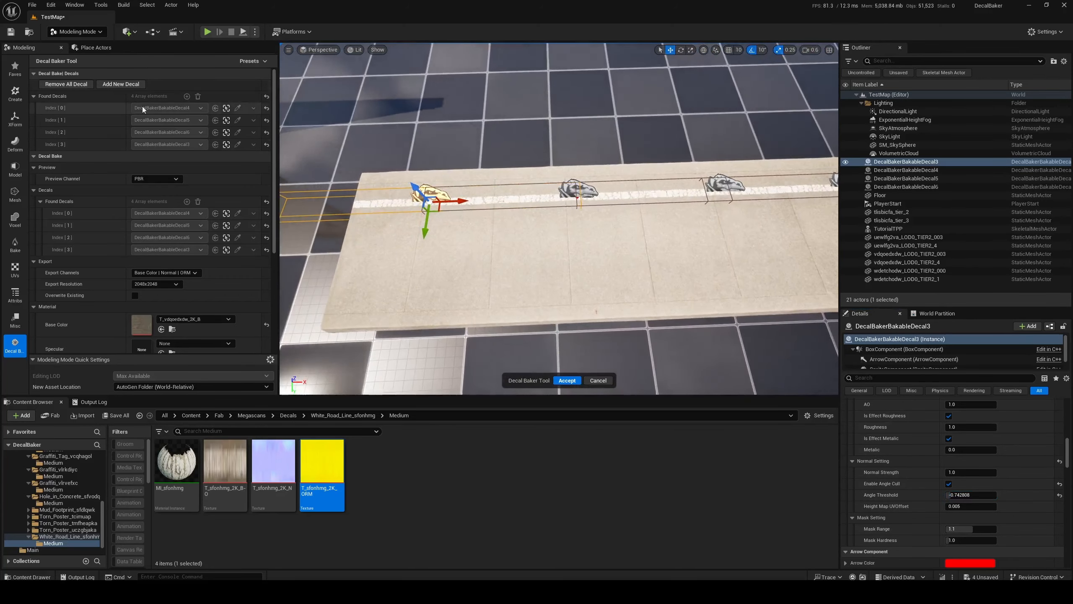
# Add another bakeable decal and place it on the slab's surface beside the road line
pyautogui.click(112, 85)
pyautogui.press('e')
pyautogui.moveTo(664, 207); pyautogui.dragTo(670, 220)
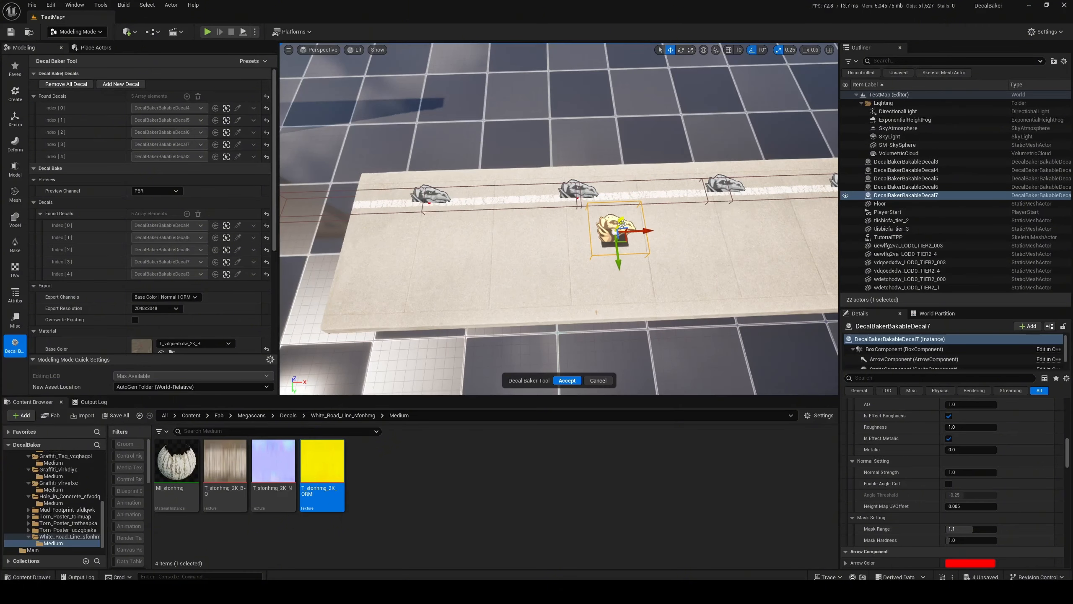
# Assign the Concrete_Crack decal's B-O, N and ORM textures to the new decal's Base Color, Normal and ORM maps
pyautogui.scroll(5, 70, 497)
pyautogui.scroll(-5, 66, 482)
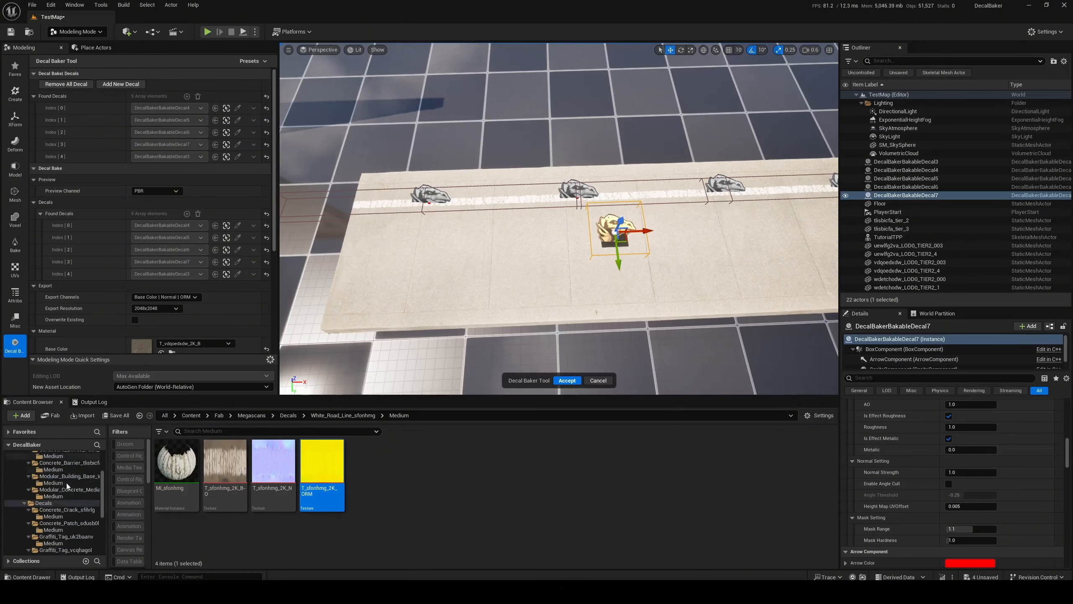
pyautogui.click(53, 476)
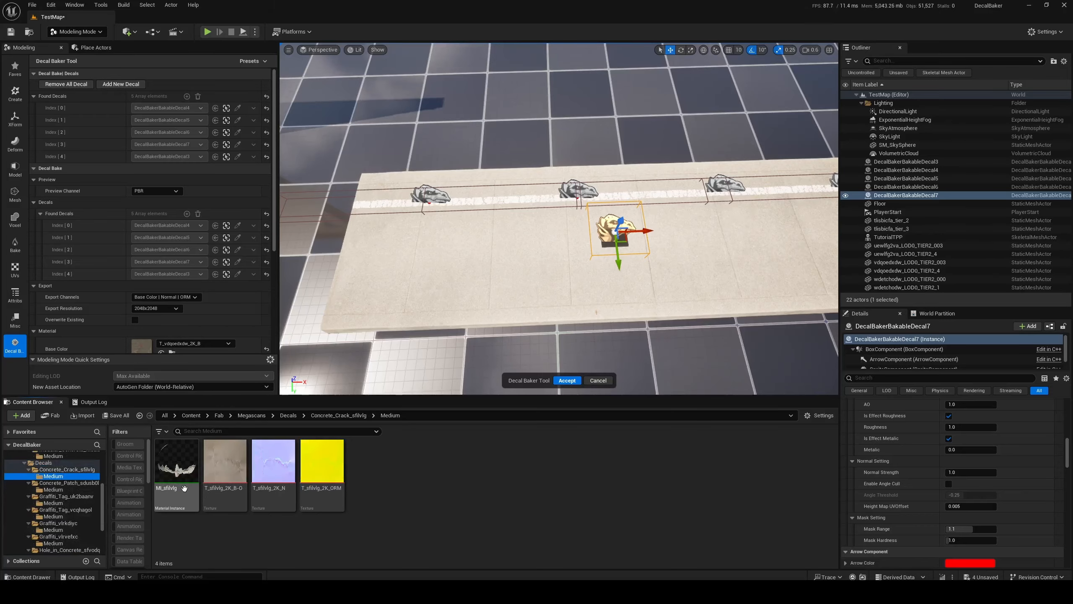
pyautogui.moveTo(227, 477); pyautogui.dragTo(957, 457)
pyautogui.scroll(-1, 922, 499)
pyautogui.moveTo(273, 465); pyautogui.dragTo(957, 504)
pyautogui.scroll(-2, 957, 508)
pyautogui.moveTo(718, 296); pyautogui.dragTo(764, 288, button='right')
pyautogui.scroll(1, 909, 456)
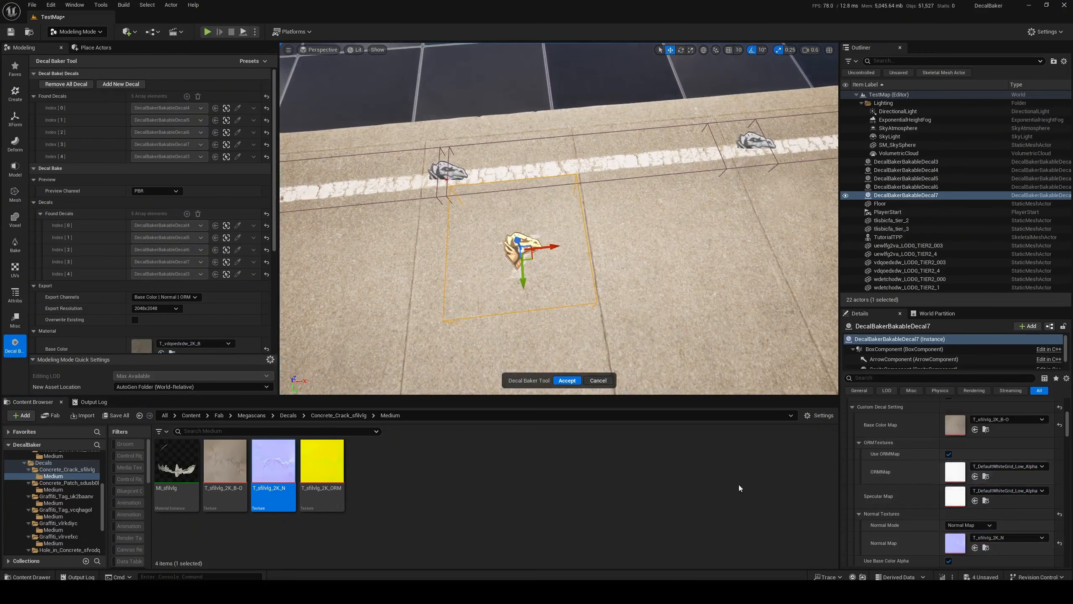
pyautogui.moveTo(322, 465); pyautogui.dragTo(985, 485)
# Rotate the crack decal on the slab and stretch its first Scale value to about 816.65
pyautogui.scroll(-3, 890, 478)
pyautogui.scroll(-5, 558, 219)
pyautogui.press('e')
pyautogui.moveTo(571, 258); pyautogui.dragTo(548, 285)
pyautogui.press('w')
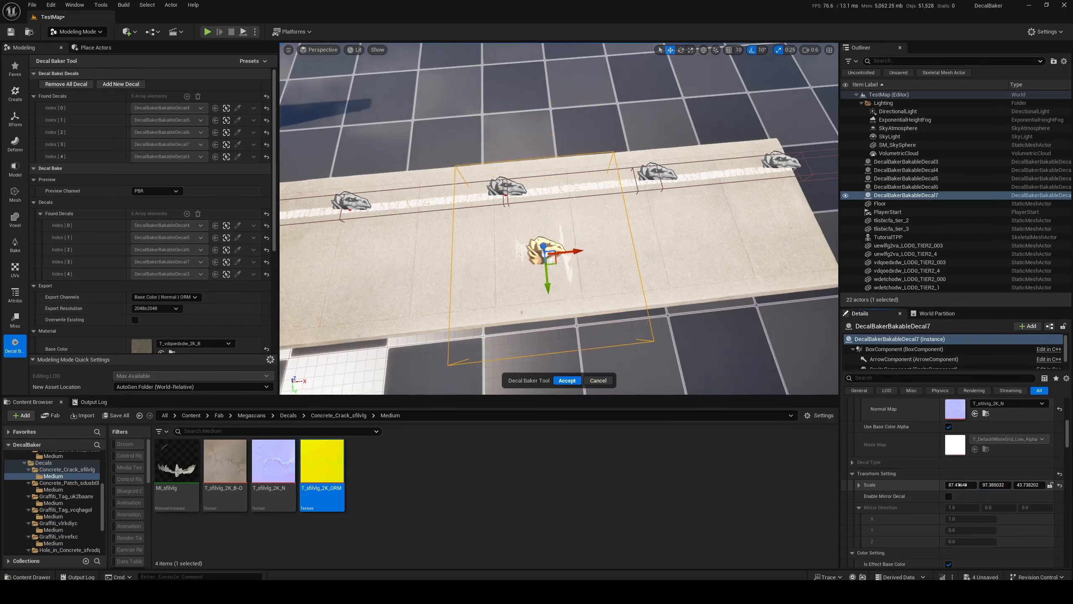
pyautogui.moveTo(963, 485); pyautogui.dragTo(1066, 484)
pyautogui.scroll(3, 938, 461)
pyautogui.moveTo(718, 263); pyautogui.dragTo(651, 280, button='right')
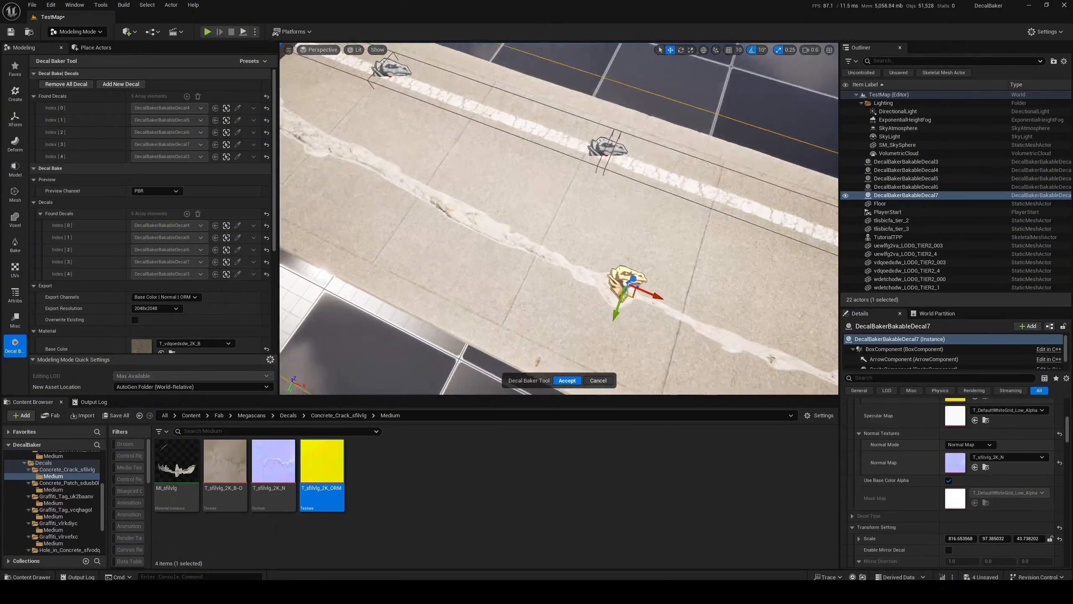
# Scale the crack decal proportionally to about 350.6 × 41.8 × 18.8 and position it diagonally across the slab beside the road line
pyautogui.moveTo(559, 219); pyautogui.dragTo(583, 211, button='right')
pyautogui.moveTo(961, 539)
pyautogui.mouseDown()
pyautogui.moveTo(947, 539)
pyautogui.moveTo(962, 539)
pyautogui.mouseUp()
pyautogui.moveTo(565, 257); pyautogui.dragTo(410, 289)
pyautogui.press('e')
pyautogui.moveTo(410, 289); pyautogui.dragTo(422, 270, button='right')
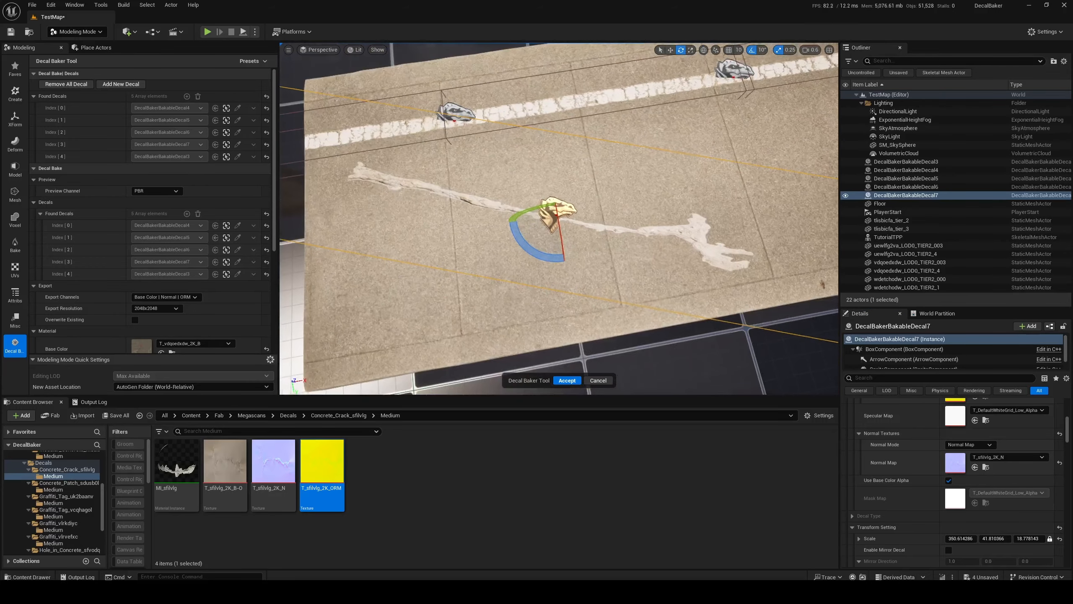
# Switch the viewport to the Buffer Visualization Overview to compare the crack decal's channels
pyautogui.click(354, 51)
pyautogui.moveTo(416, 225)
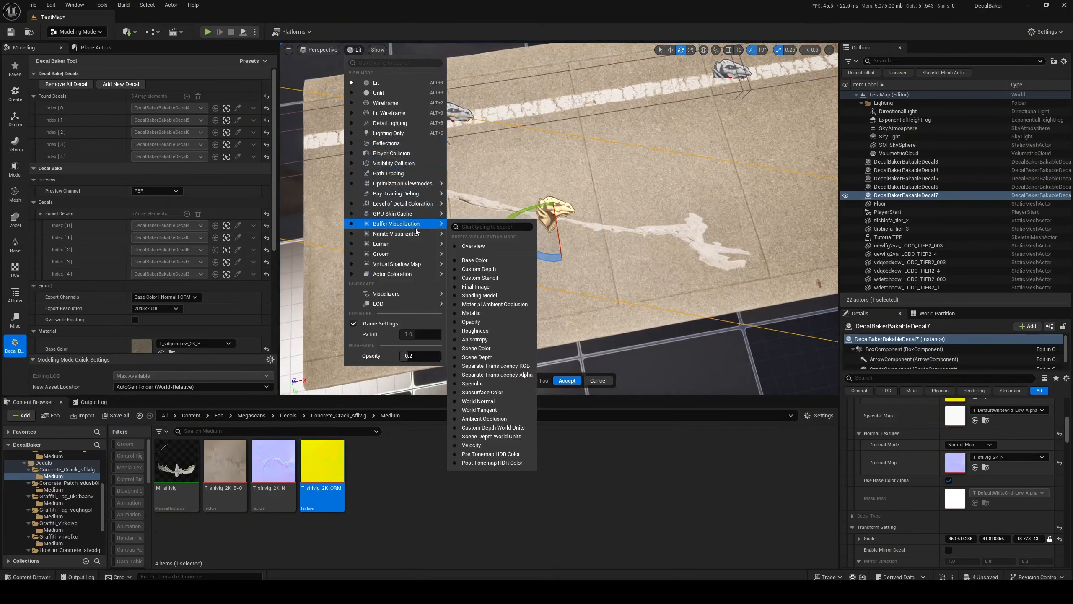
pyautogui.click(473, 246)
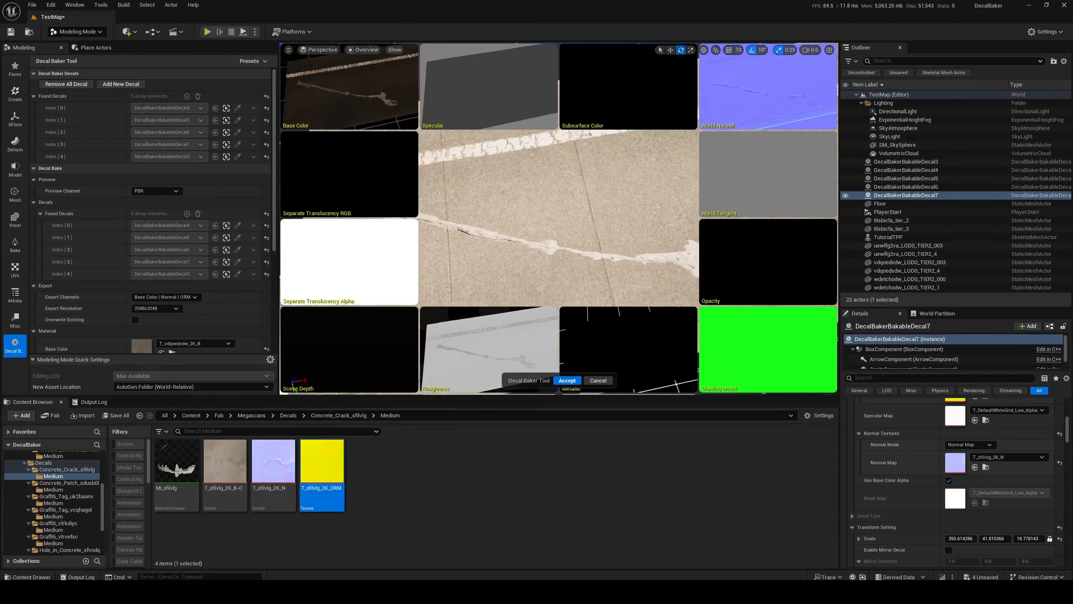
pyautogui.moveTo(473, 246); pyautogui.dragTo(536, 233, button='right')
# Darken the crack decal's Color Tint to a grey with a value of about 0.39
pyautogui.scroll(-3, 987, 468)
pyautogui.scroll(-3, 988, 469)
pyautogui.click(972, 509)
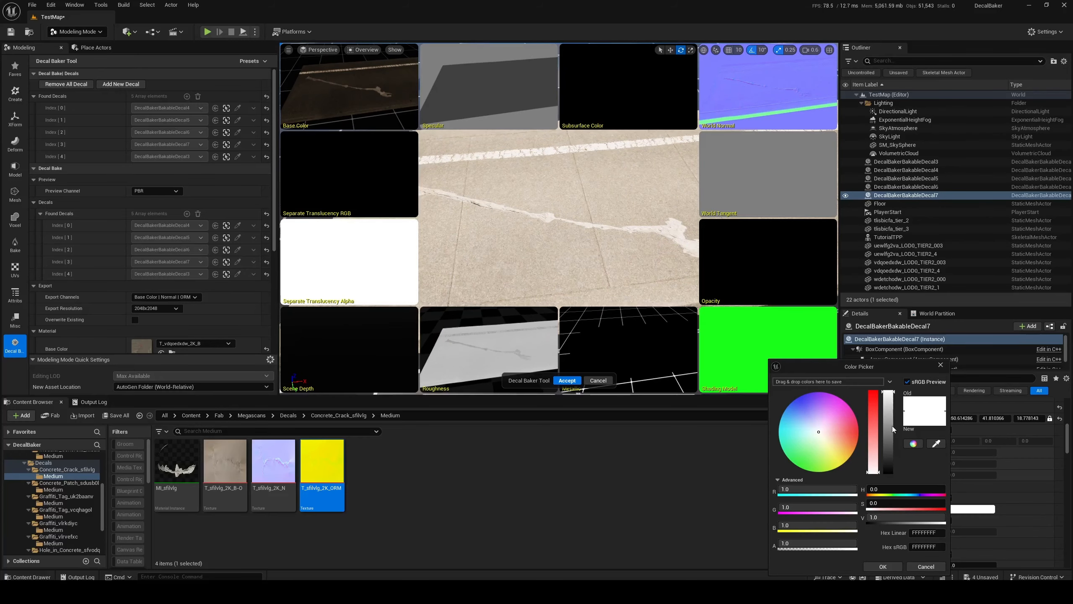
pyautogui.moveTo(893, 394); pyautogui.dragTo(893, 436)
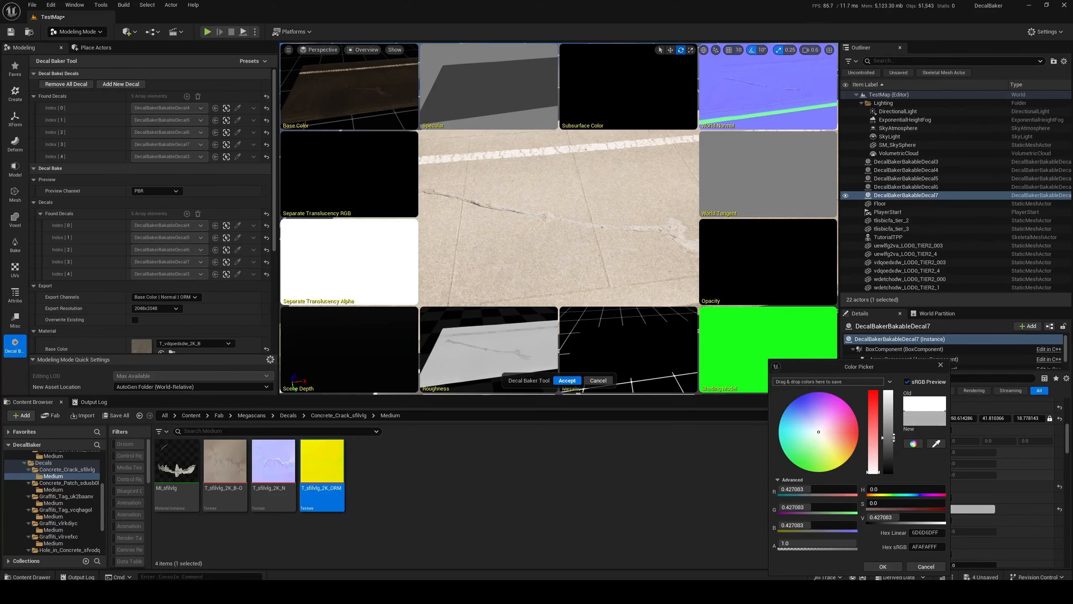
pyautogui.moveTo(614, 240)
pyautogui.mouseDown(button='right')
pyautogui.moveTo(609, 212)
pyautogui.moveTo(621, 253)
pyautogui.moveTo(566, 258)
pyautogui.moveTo(537, 233)
pyautogui.moveTo(611, 235)
pyautogui.mouseUp(button='right')
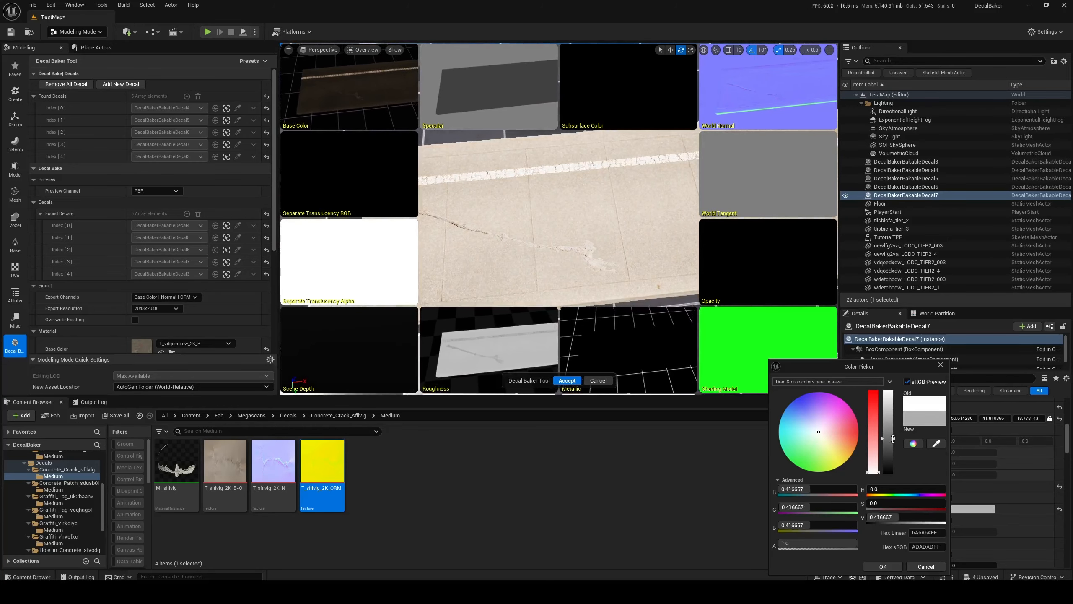
pyautogui.click(883, 566)
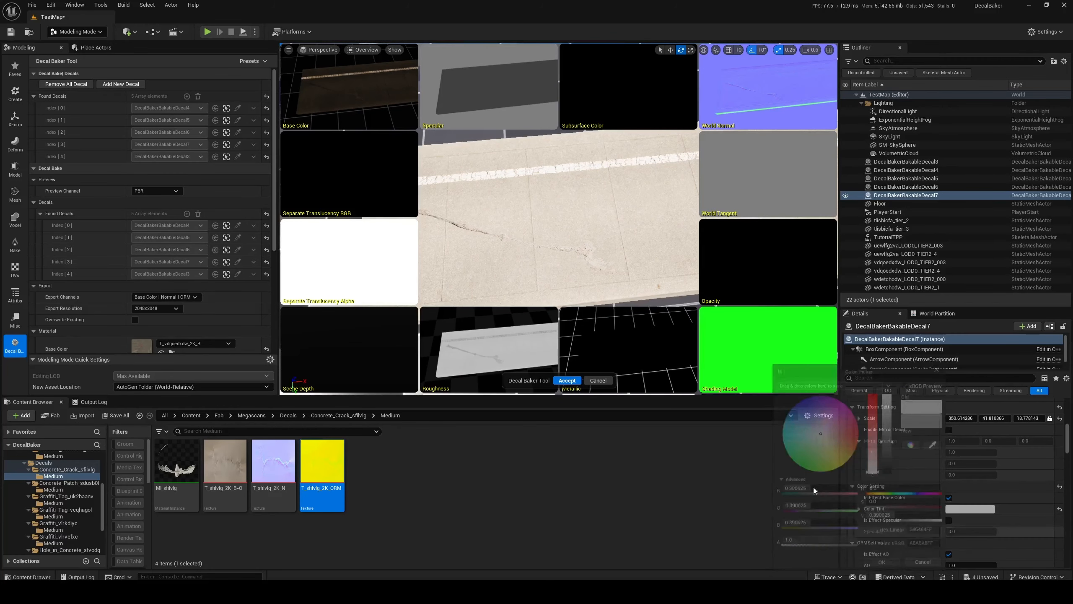
# Raise the crack decal's Normal Strength to about 1.063
pyautogui.moveTo(612, 254); pyautogui.dragTo(566, 258, button='right')
pyautogui.scroll(-6, 973, 538)
pyautogui.scroll(-6, 967, 532)
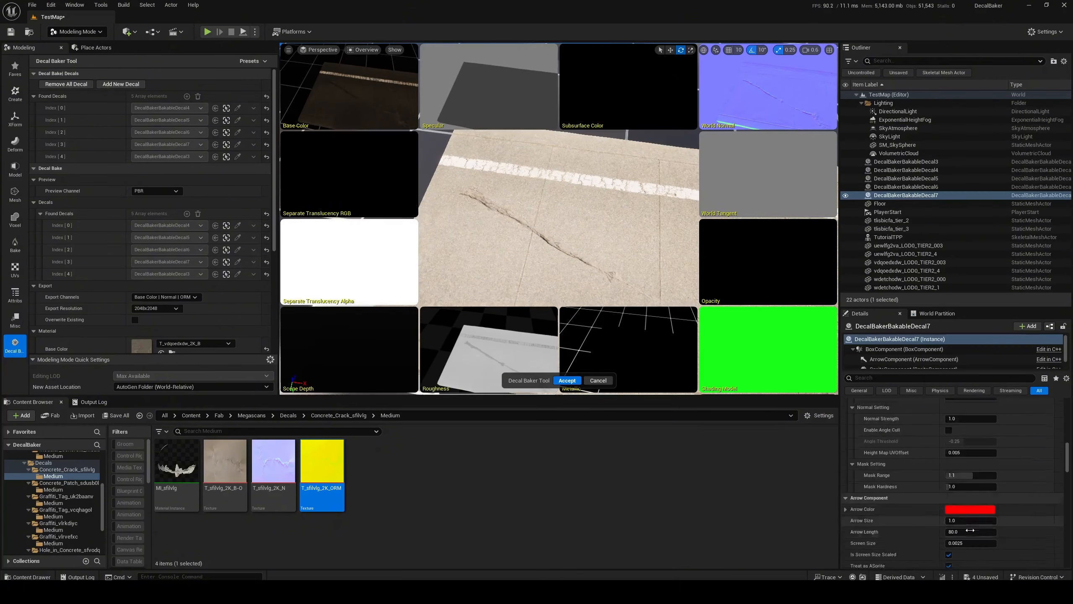
pyautogui.scroll(7, 963, 525)
pyautogui.moveTo(956, 500); pyautogui.dragTo(966, 500)
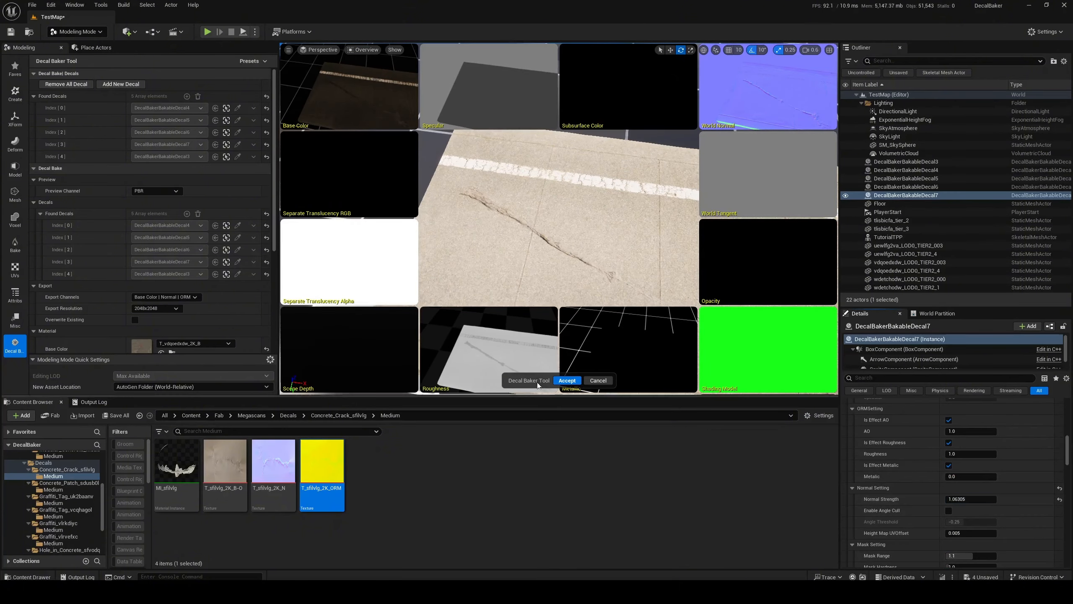
# Return the viewport to Lit mode, check the slab without editor overlays, and accept the decal bake
pyautogui.click(367, 50)
pyautogui.click(379, 78)
pyautogui.moveTo(581, 187)
pyautogui.mouseDown(button='right')
pyautogui.moveTo(581, 178)
pyautogui.moveTo(600, 211)
pyautogui.moveTo(591, 198)
pyautogui.moveTo(550, 199)
pyautogui.moveTo(575, 182)
pyautogui.mouseUp(button='right')
pyautogui.press('g')
pyautogui.press('g')
pyautogui.press('Return')
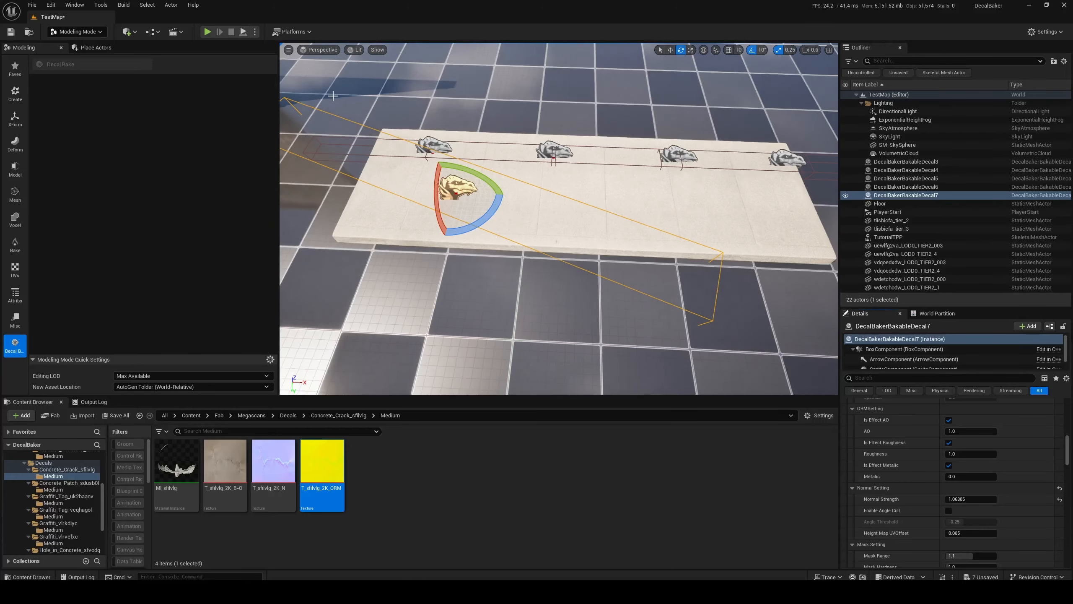
# Reopen Decal Bake on the concrete slab, remove all decals from the scene, and leave the tool without baking
pyautogui.click(542, 222)
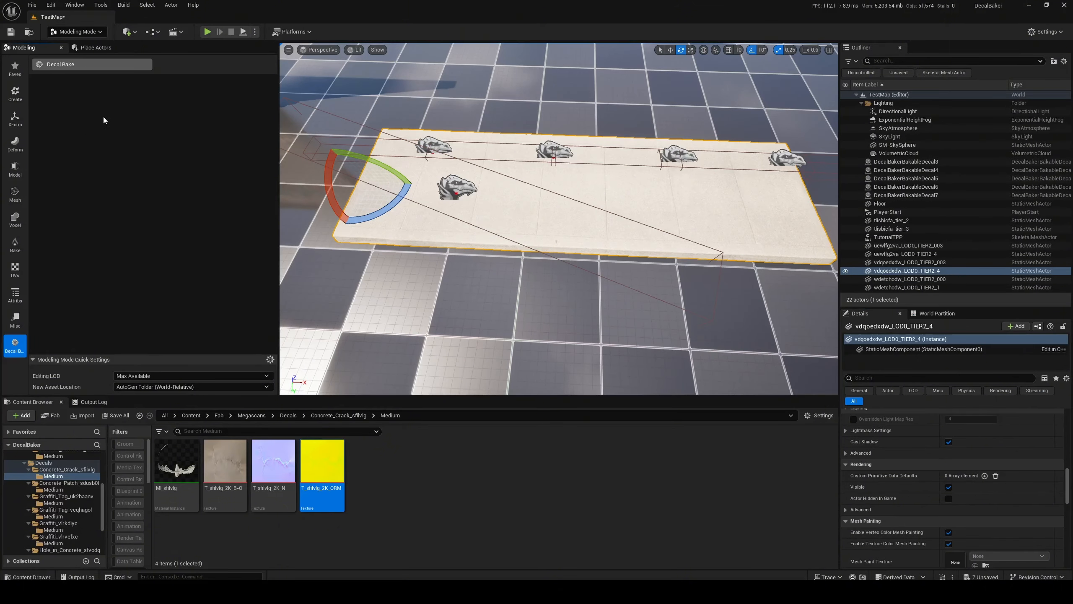
pyautogui.click(91, 64)
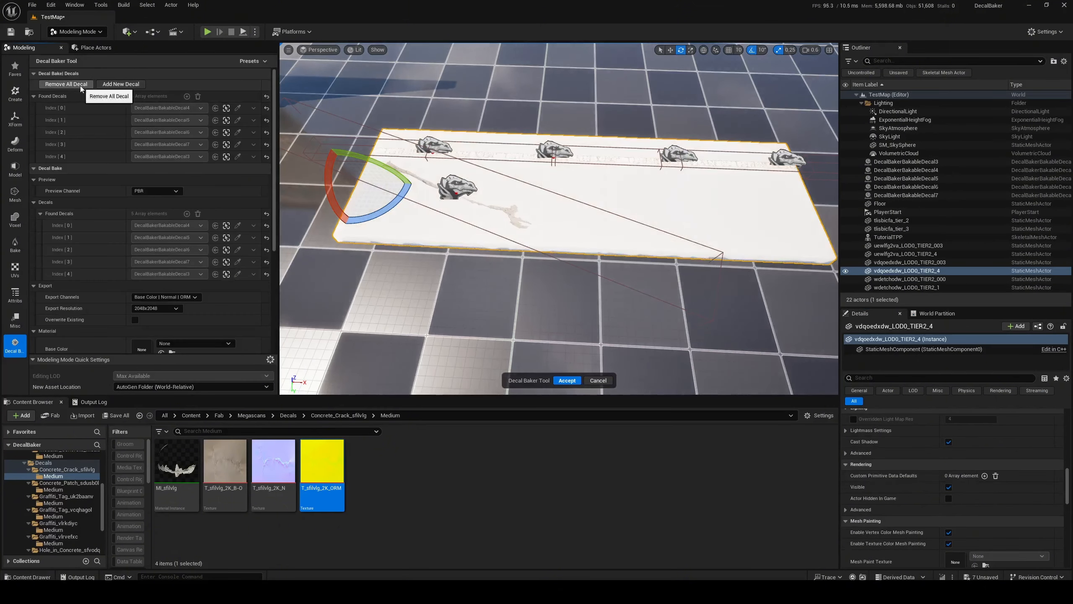
pyautogui.click(81, 86)
pyautogui.click(599, 380)
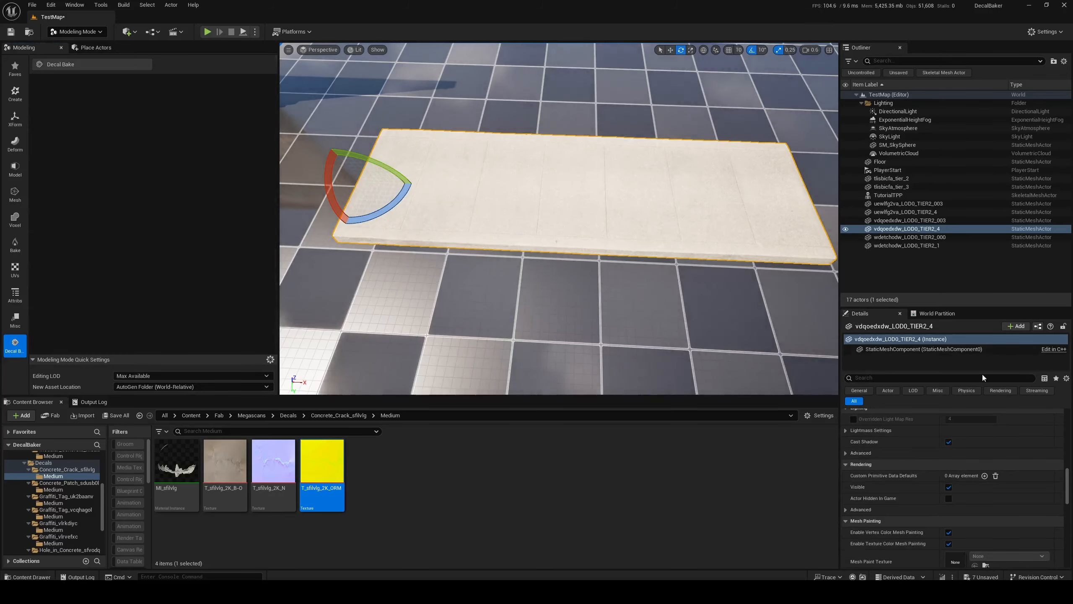
# Locate the slab's static mesh asset and open its material instance MI_vdqoedxdw in a window beside the slab
pyautogui.scroll(10, 993, 448)
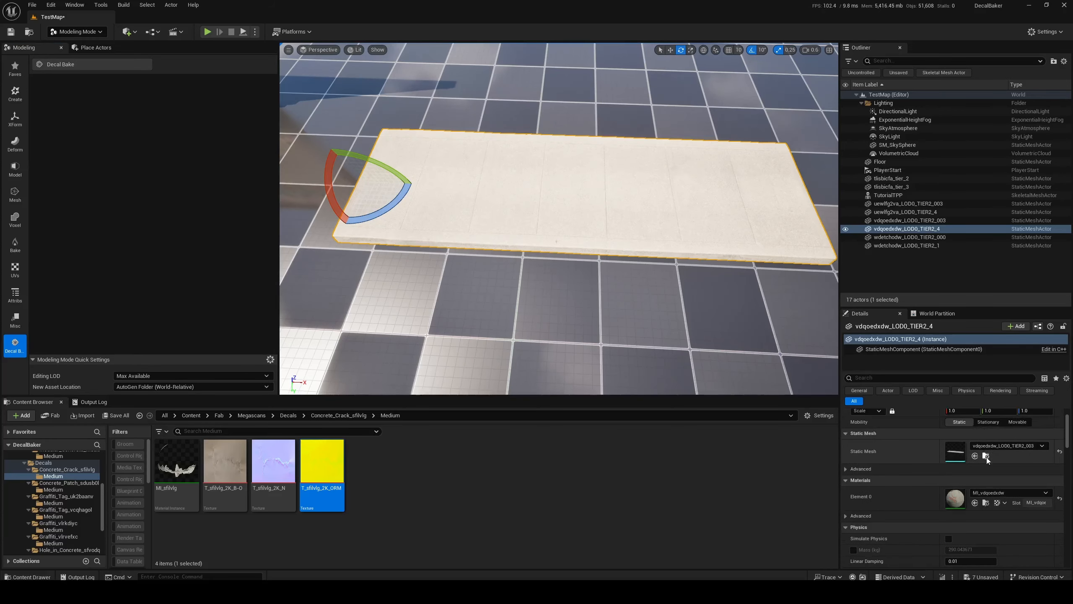
pyautogui.click(986, 457)
pyautogui.doubleClick(181, 464)
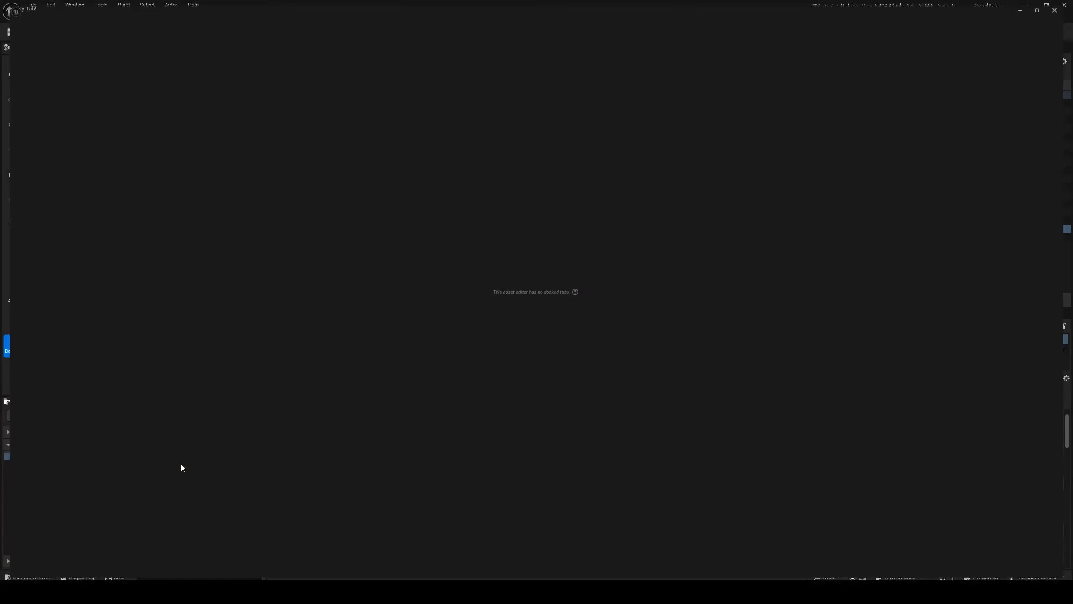
pyautogui.moveTo(380, 13); pyautogui.dragTo(262, 224)
# Replace the base color, normal and ORM textures in MI_vdqoedxdw with the baked T_vdqoedxdw_LOD0_TIER2_4 textures
pyautogui.moveTo(370, 465); pyautogui.dragTo(337, 314)
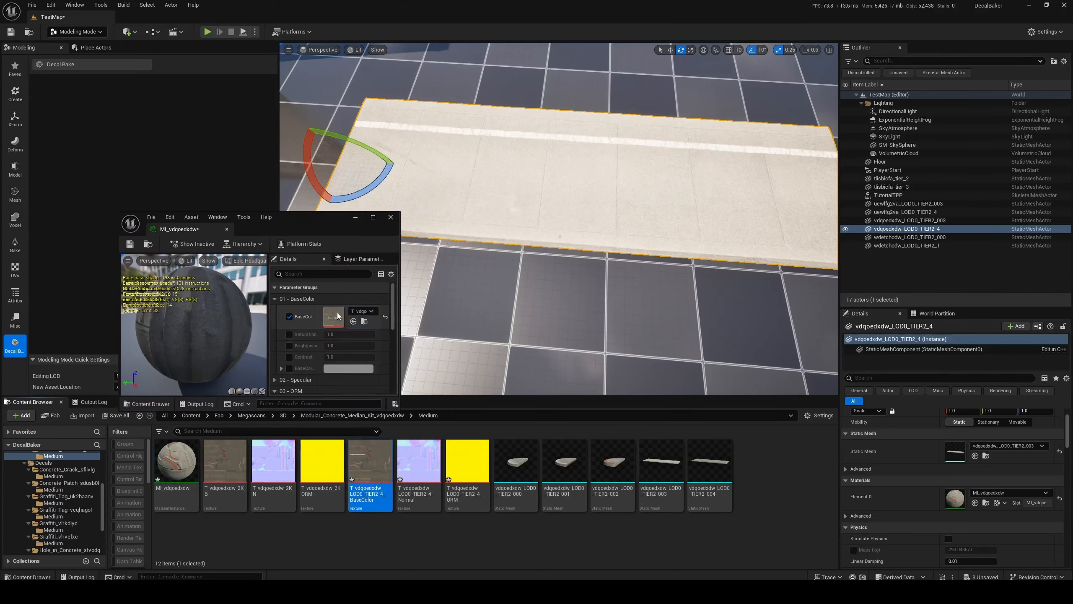
pyautogui.scroll(-3, 353, 365)
pyautogui.moveTo(417, 465); pyautogui.dragTo(333, 370)
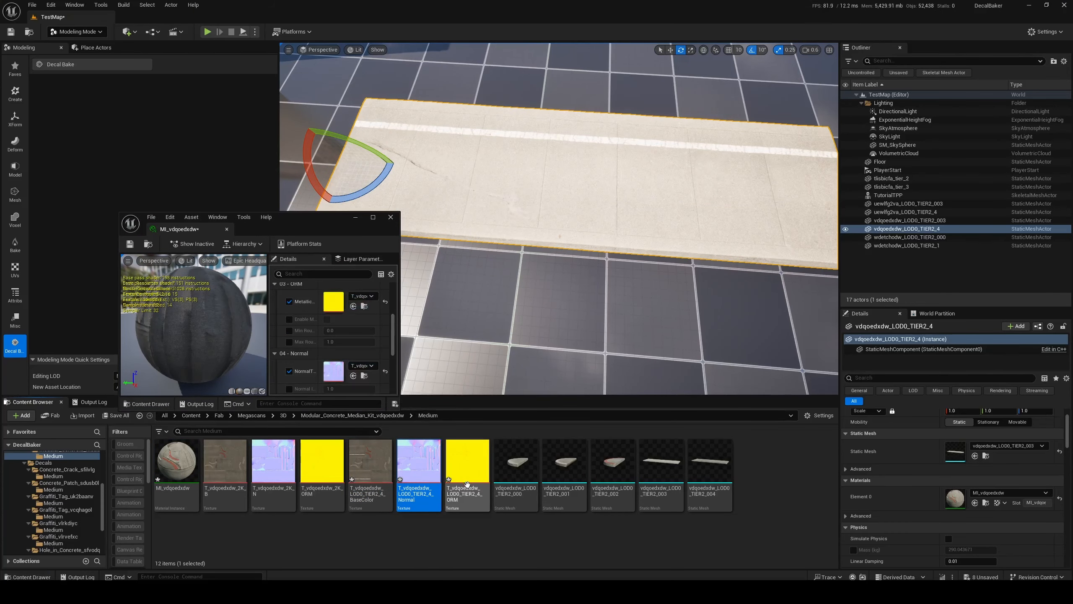
pyautogui.moveTo(467, 473); pyautogui.dragTo(335, 302)
pyautogui.moveTo(528, 220); pyautogui.dragTo(444, 228, button='right')
pyautogui.moveTo(559, 218); pyautogui.dragTo(568, 264, button='right')
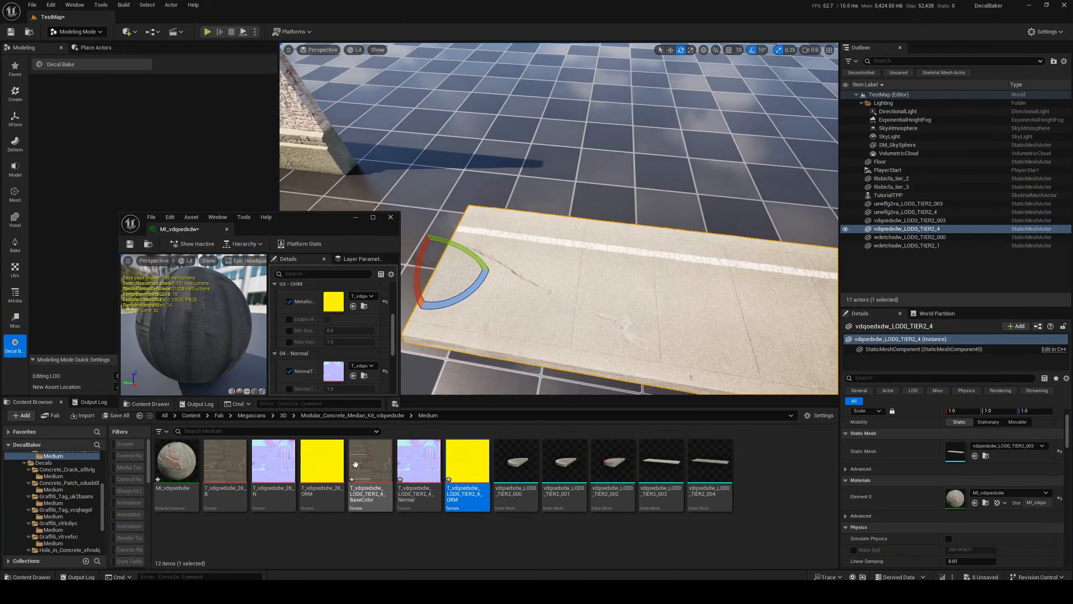
# Open the baked base color texture assigned to the slab and examine the road line and crack in it up close
pyautogui.doubleClick(333, 214)
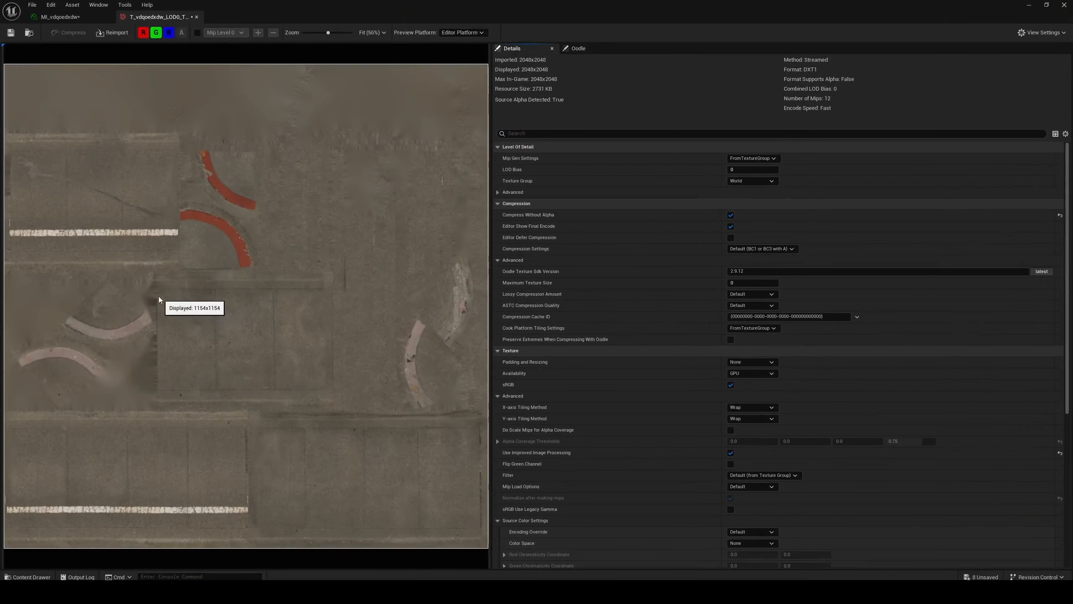
pyautogui.scroll(8, 158, 299)
pyautogui.scroll(-5, 247, 345)
pyautogui.moveTo(247, 345); pyautogui.dragTo(275, 132, button='right')
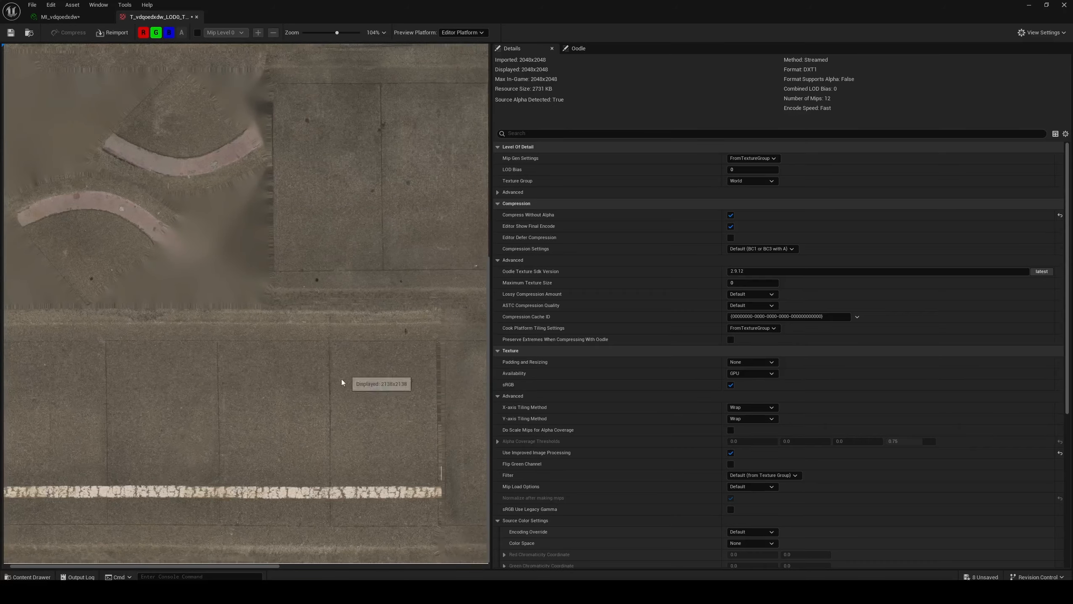
pyautogui.scroll(-5, 280, 240)
pyautogui.scroll(12, 158, 168)
pyautogui.scroll(-4, 180, 331)
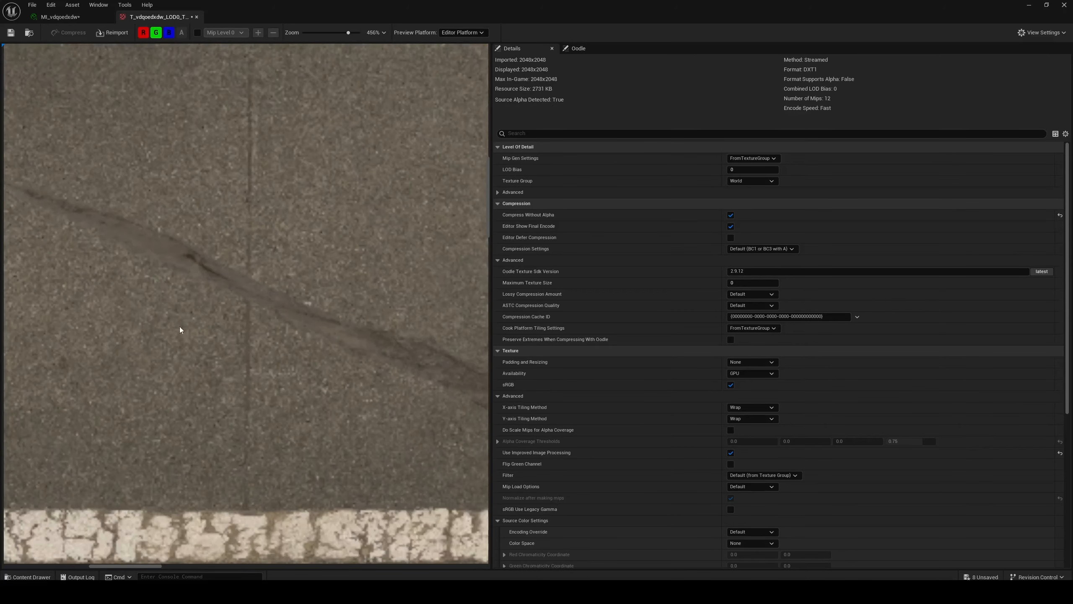